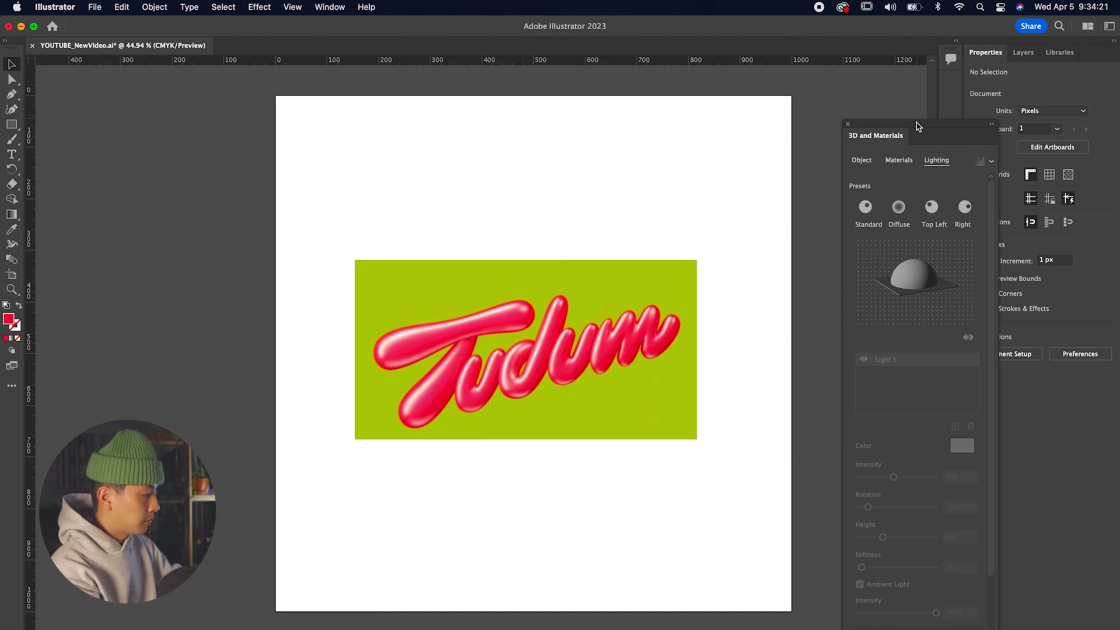
# Move aside and close the 3D and Materials panel, then pan around the Tudum reference.
pyautogui.moveTo(919, 127); pyautogui.dragTo(903, 71)
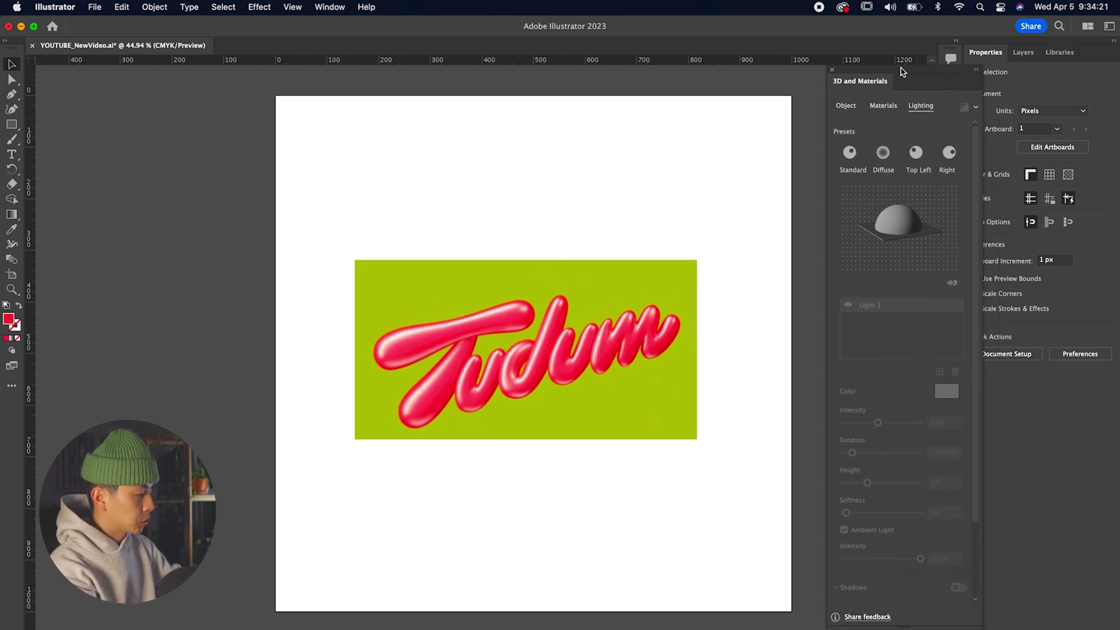
pyautogui.click(833, 71)
pyautogui.hscroll(-2, 758, 290)
pyautogui.hscroll(5, 775, 253)
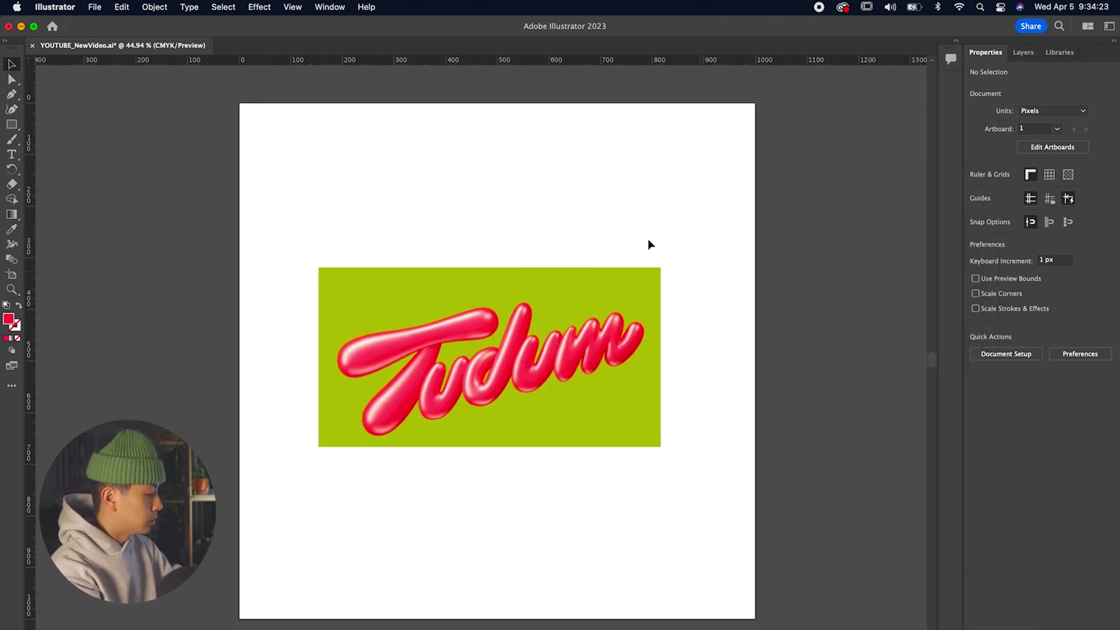
pyautogui.scroll(5, 404, 255)
pyautogui.hscroll(1, 290, 357)
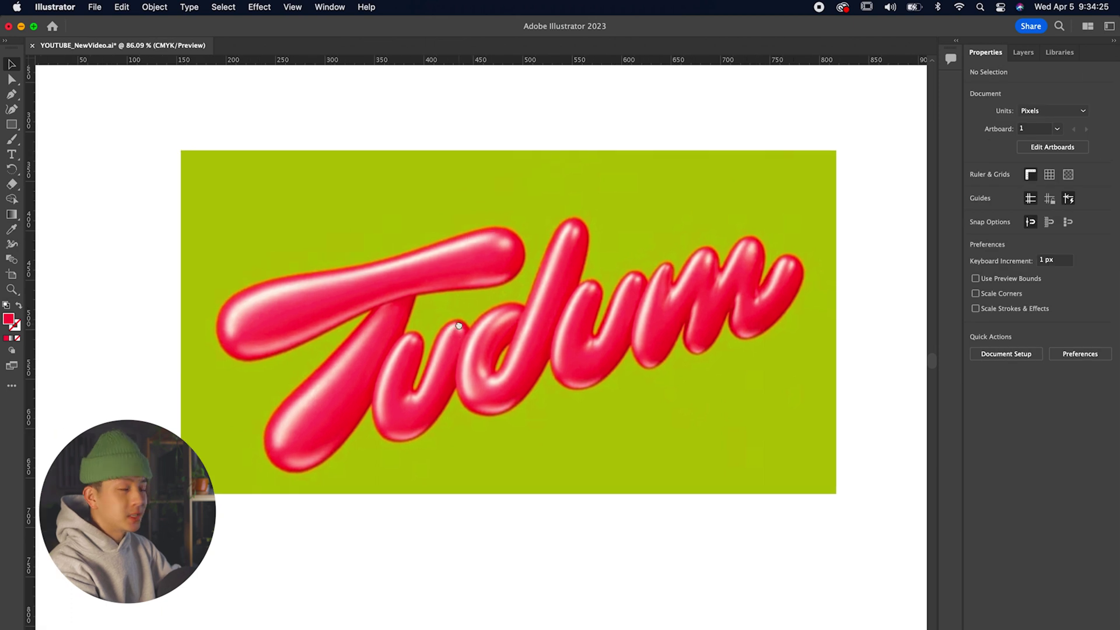
pyautogui.scroll(4, 525, 237)
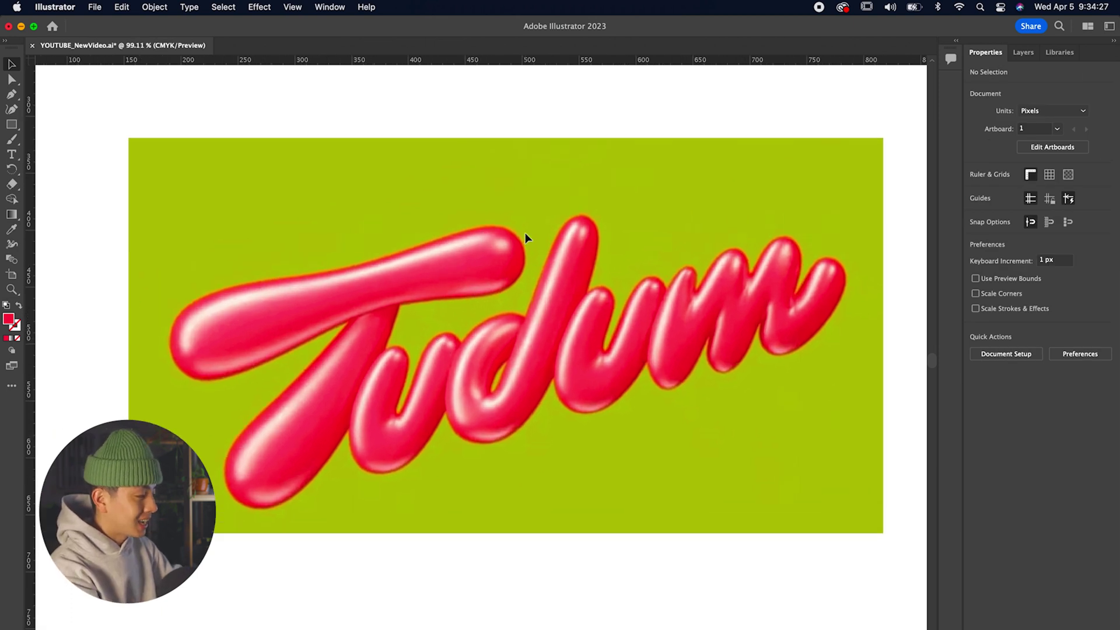
pyautogui.scroll(-2, 364, 322)
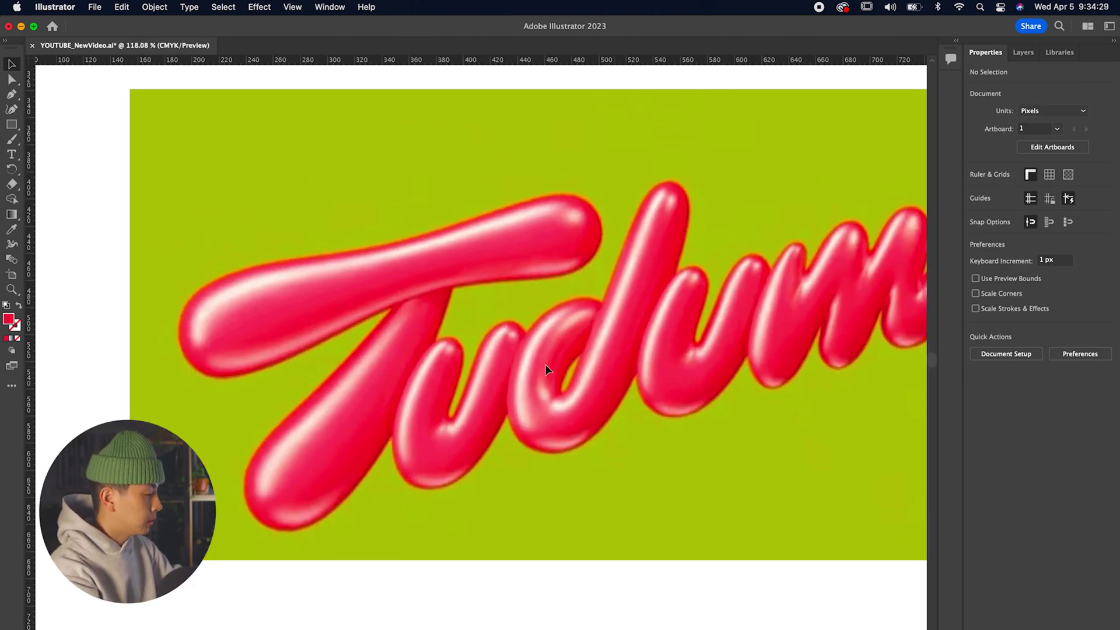
pyautogui.hscroll(3, 525, 373)
pyautogui.hscroll(2, 695, 319)
pyautogui.hscroll(-2, 354, 305)
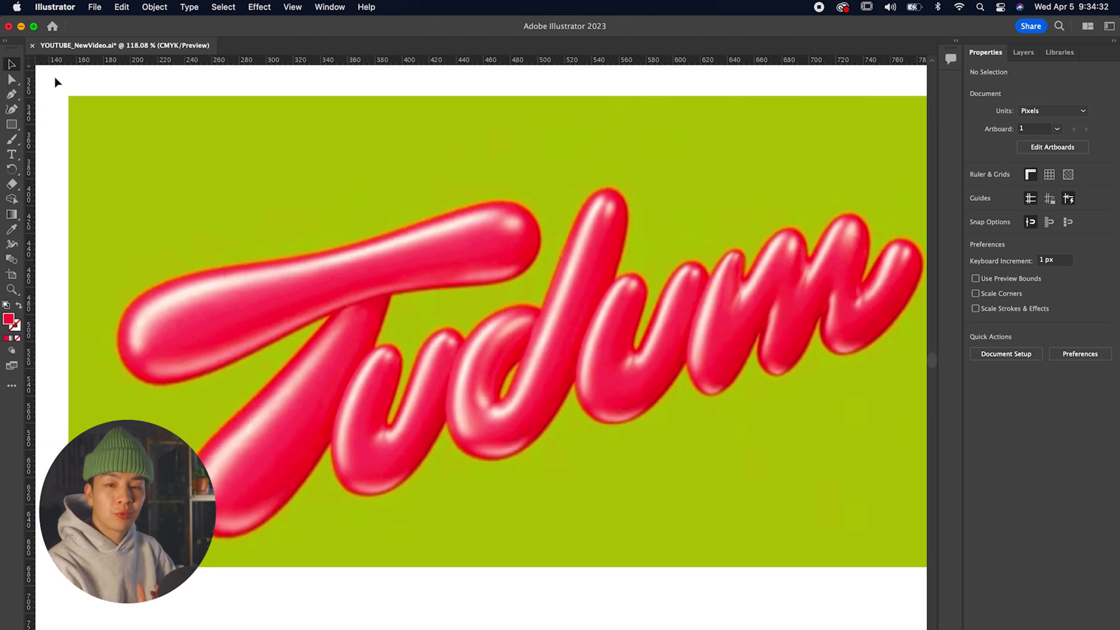
# Trace the T crossbar's top edge and left tip with Pen curves, shown as an unfilled stroke.
pyautogui.click(16, 94)
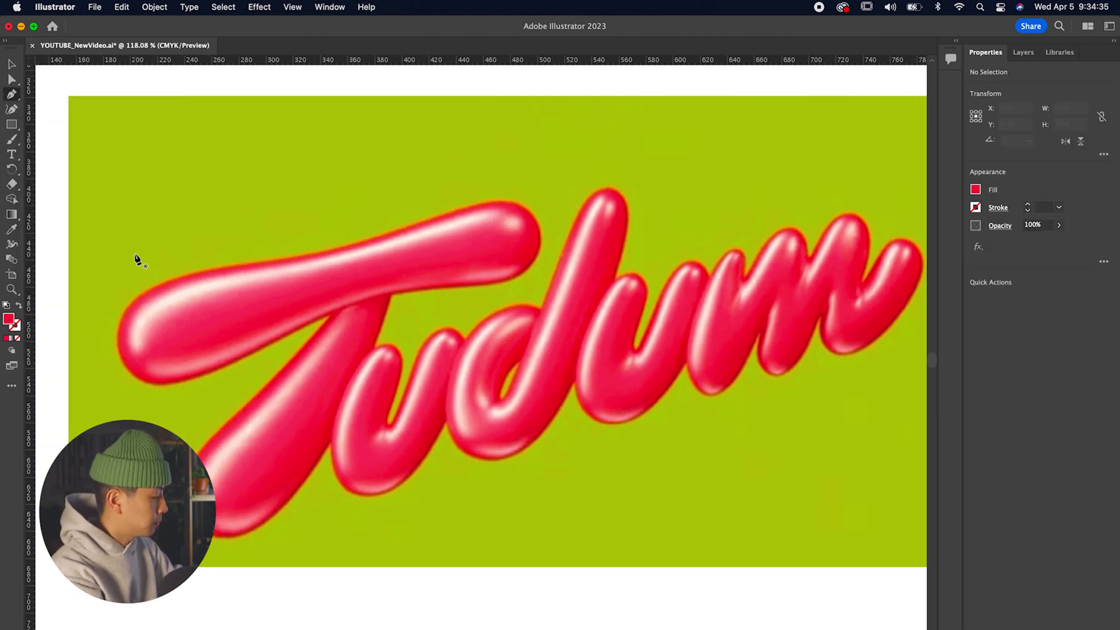
pyautogui.scroll(3, 137, 257)
pyautogui.click(381, 244)
pyautogui.moveTo(225, 296); pyautogui.dragTo(177, 343)
pyautogui.moveTo(249, 428); pyautogui.dragTo(298, 441)
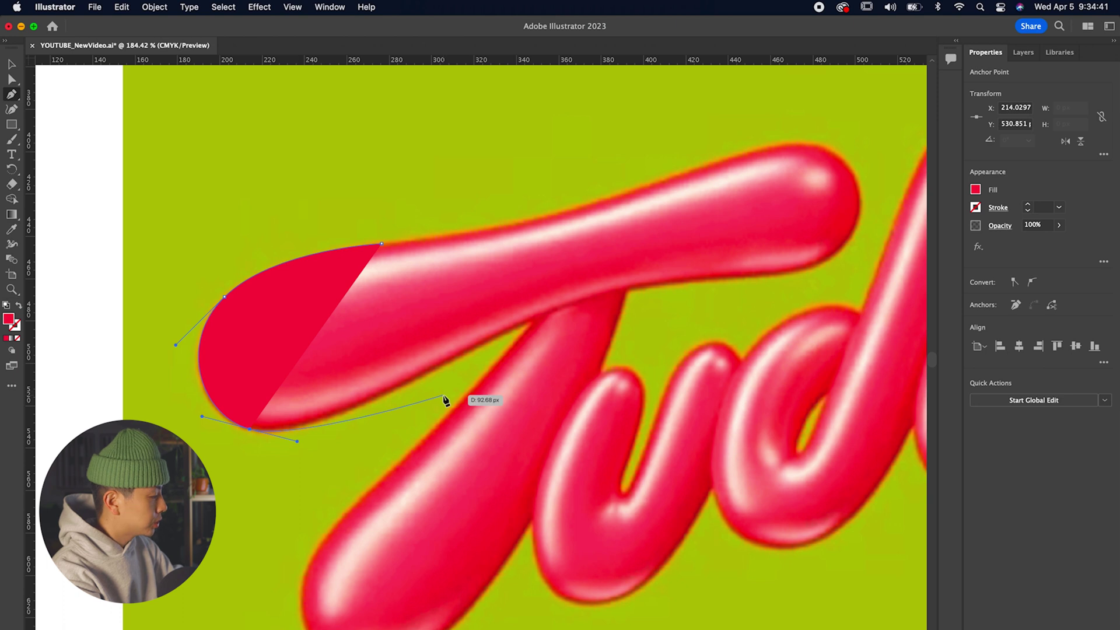
pyautogui.moveTo(437, 368); pyautogui.dragTo(496, 337)
pyautogui.hscroll(5, 496, 338)
pyautogui.scroll(2, 497, 337)
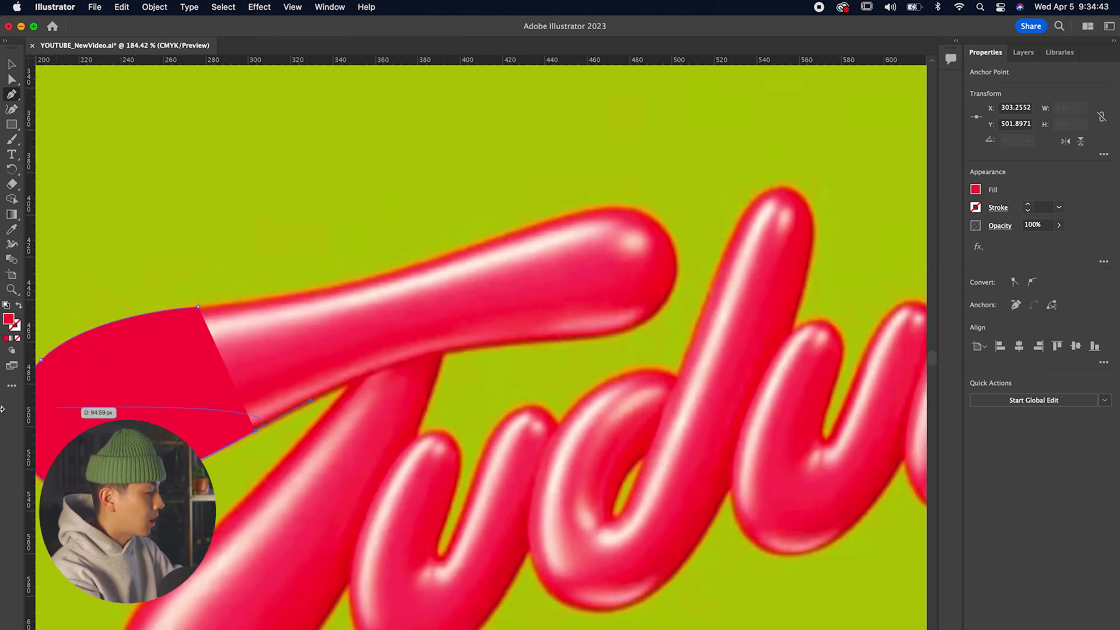
pyautogui.click(19, 306)
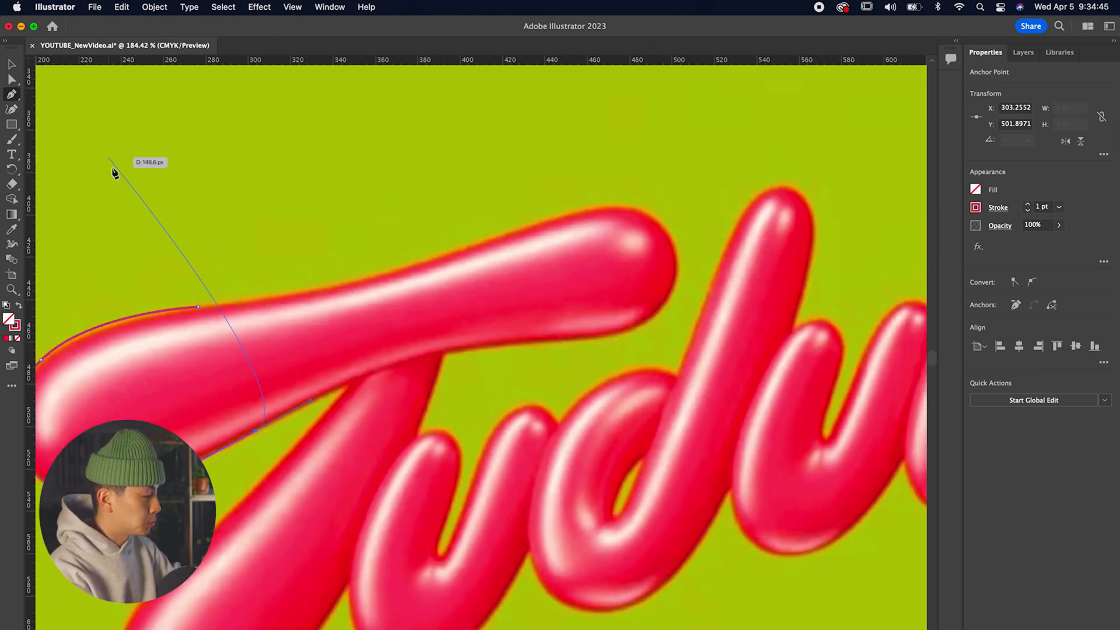
# Complete the crossbar outline along its underside, right end and tip.
pyautogui.keyDown('super'); pyautogui.click(473, 350); pyautogui.keyUp('super')
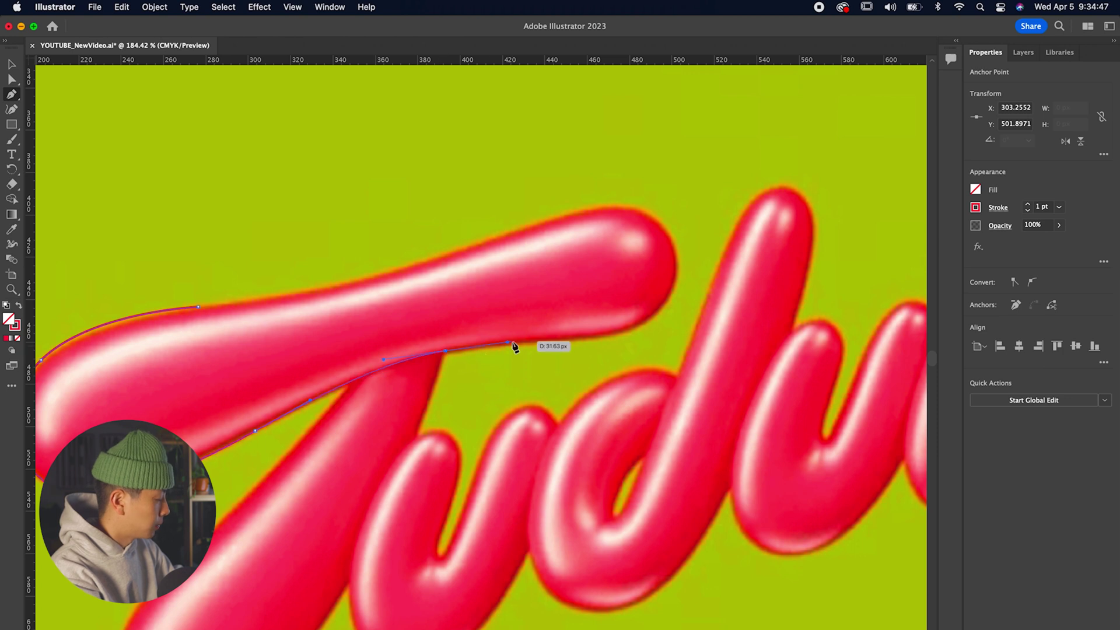
pyautogui.moveTo(647, 319); pyautogui.dragTo(713, 288)
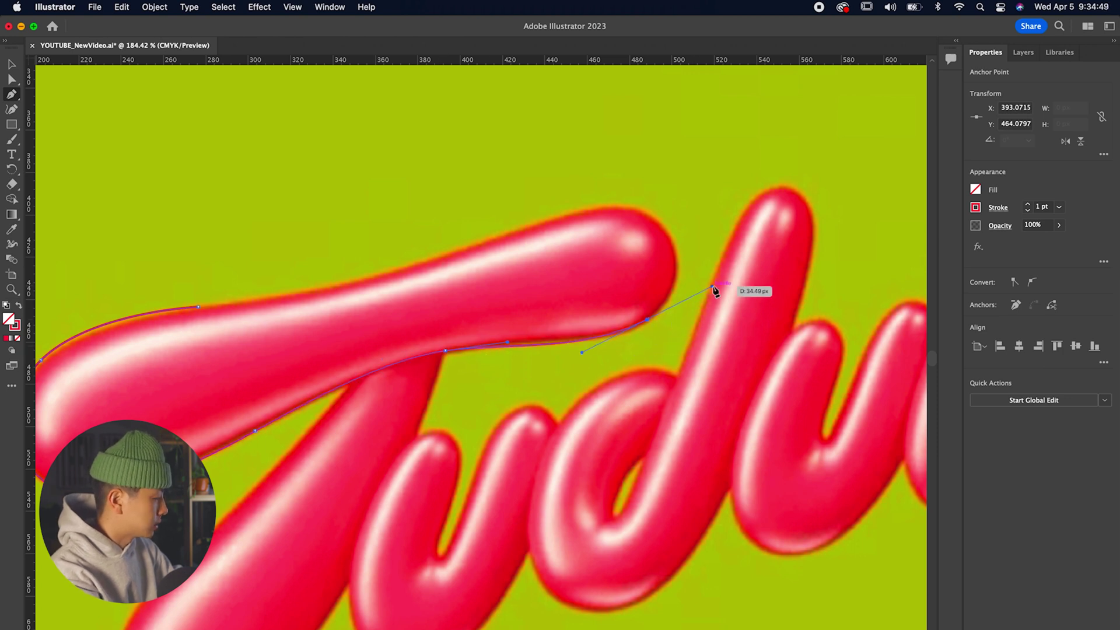
pyautogui.moveTo(630, 208); pyautogui.dragTo(586, 209)
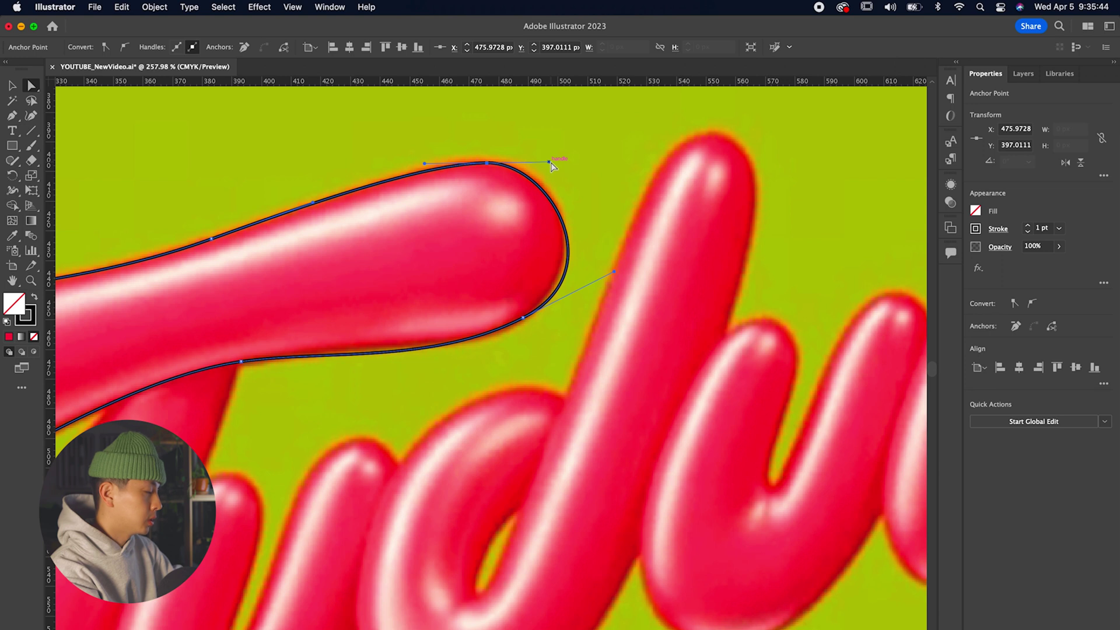
pyautogui.moveTo(555, 163)
pyautogui.mouseDown()
pyautogui.moveTo(586, 156)
pyautogui.moveTo(573, 162)
pyautogui.mouseUp()
pyautogui.moveTo(523, 317); pyautogui.dragTo(507, 325)
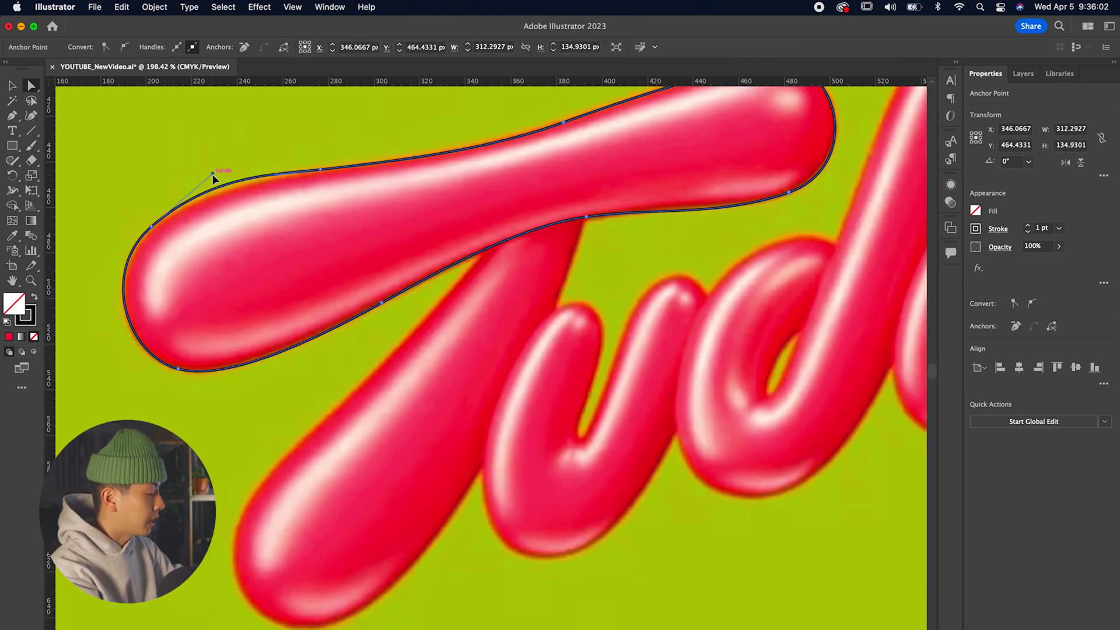
pyautogui.click(146, 231)
# Trace the T stem, u, d, u and m outlines with curved anchor points.
pyautogui.scroll(-2, 175, 251)
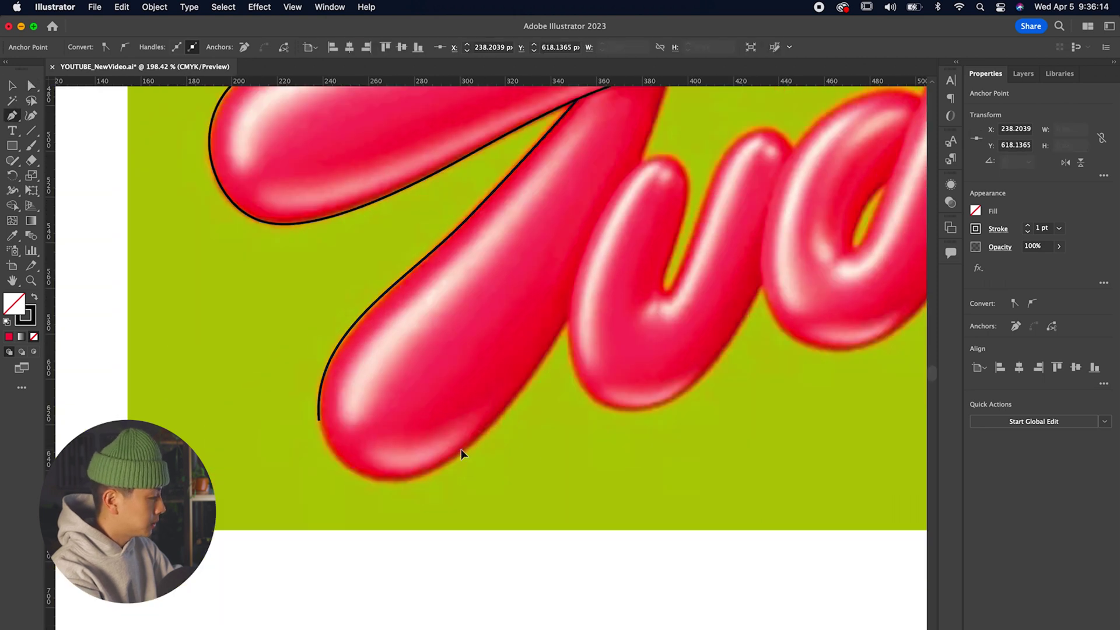
pyautogui.moveTo(461, 449); pyautogui.dragTo(510, 415)
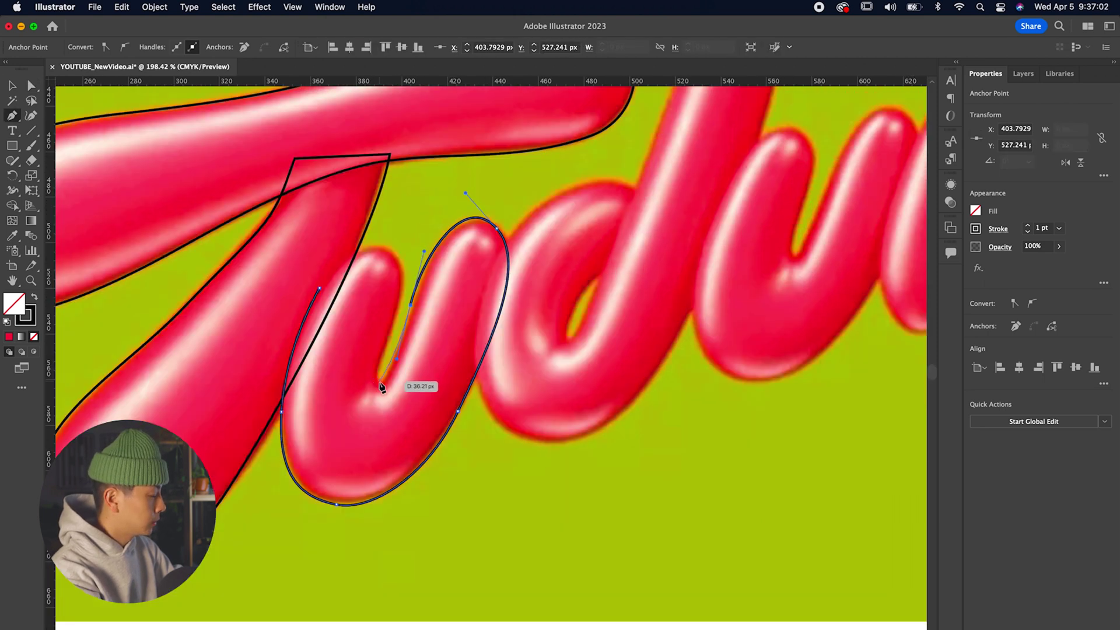
pyautogui.click(376, 382)
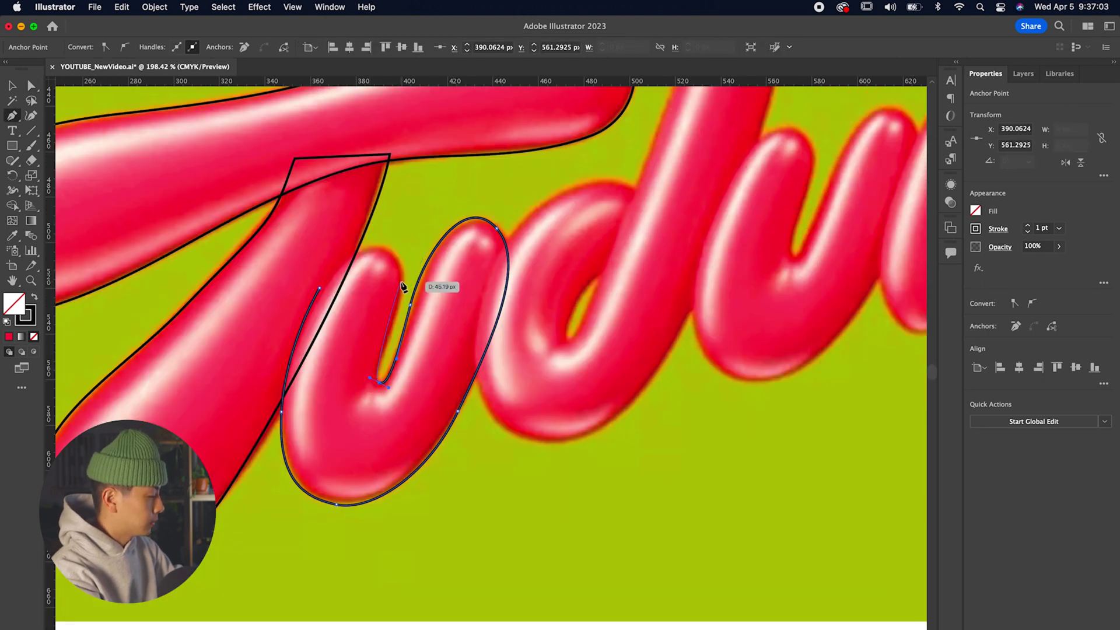
pyautogui.moveTo(405, 464); pyautogui.dragTo(339, 447)
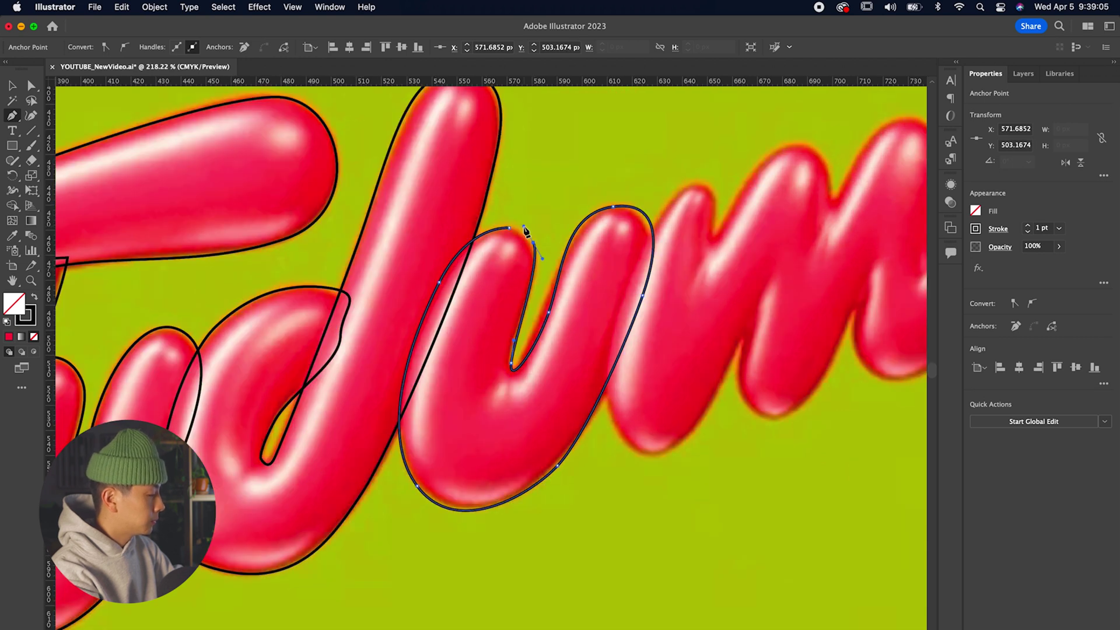
pyautogui.click(509, 228)
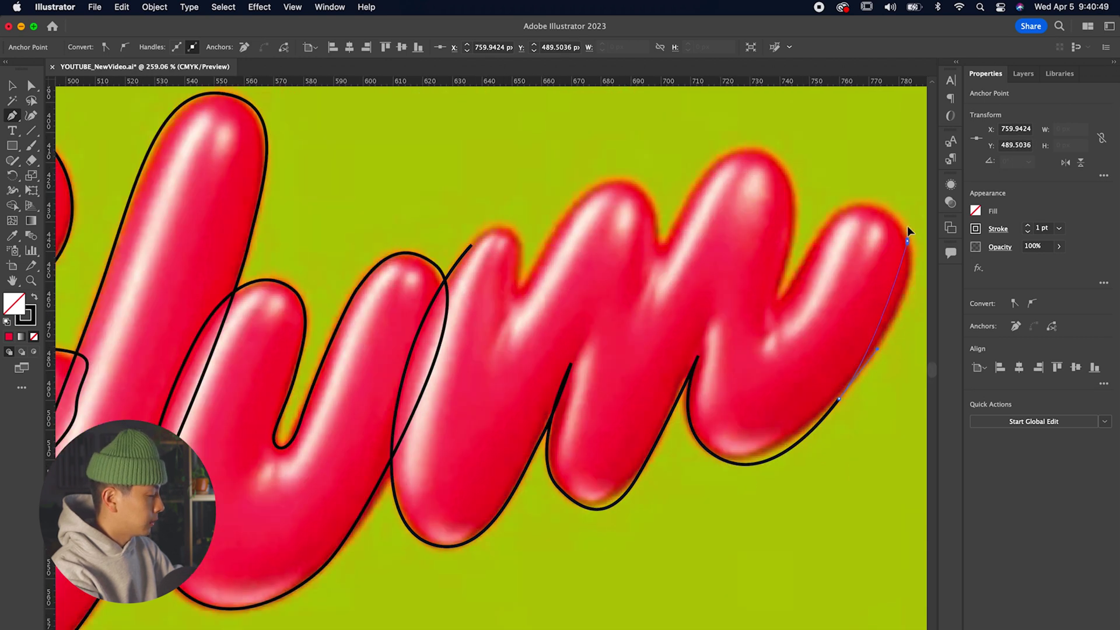
pyautogui.moveTo(908, 241); pyautogui.dragTo(893, 188)
pyautogui.click(839, 212)
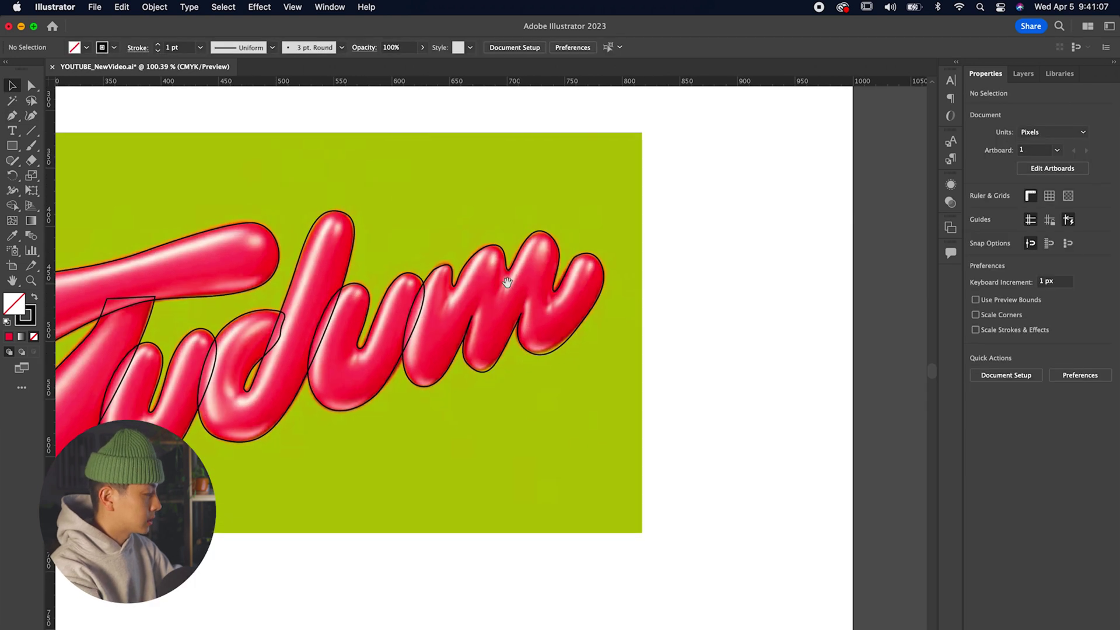
pyautogui.scroll(6, 507, 282)
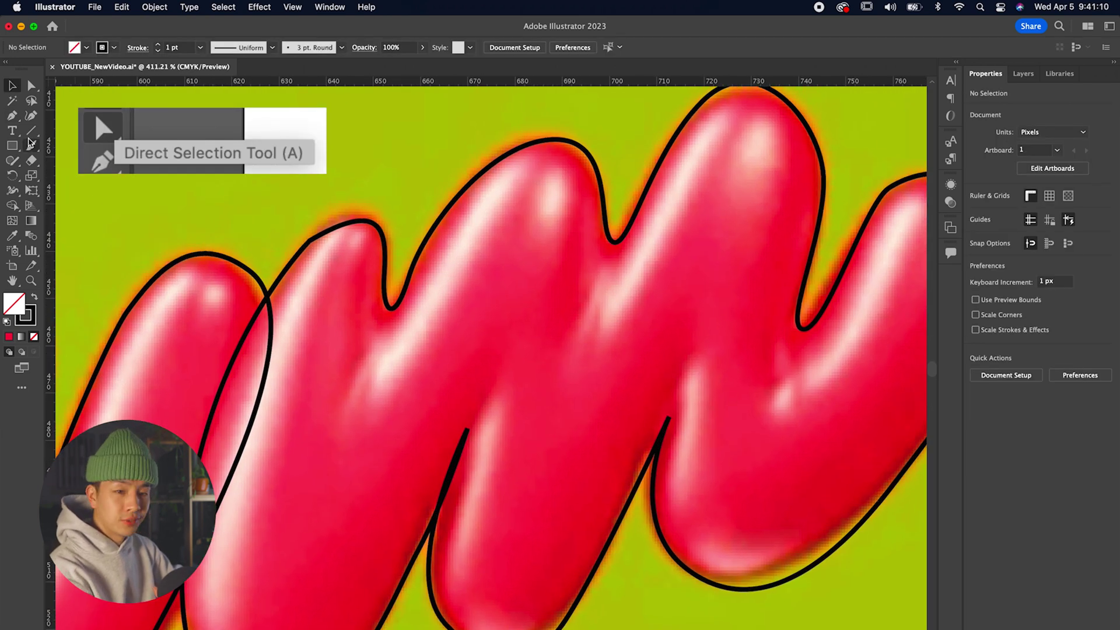
# Reshape the m outline's left anchor and its handle with Direct Selection to fit the letter.
pyautogui.press('a')
pyautogui.scroll(1, 343, 225)
pyautogui.click(343, 225)
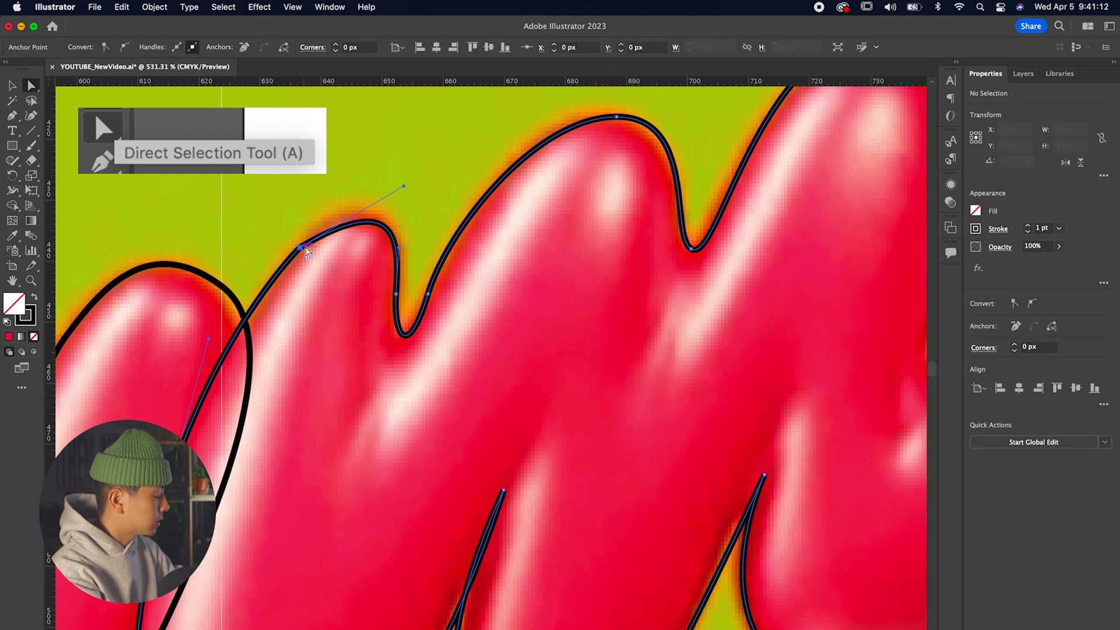
pyautogui.moveTo(242, 292); pyautogui.dragTo(251, 310)
pyautogui.scroll(-3, 252, 314)
pyautogui.scroll(2, 271, 326)
pyautogui.moveTo(247, 366); pyautogui.dragTo(242, 370)
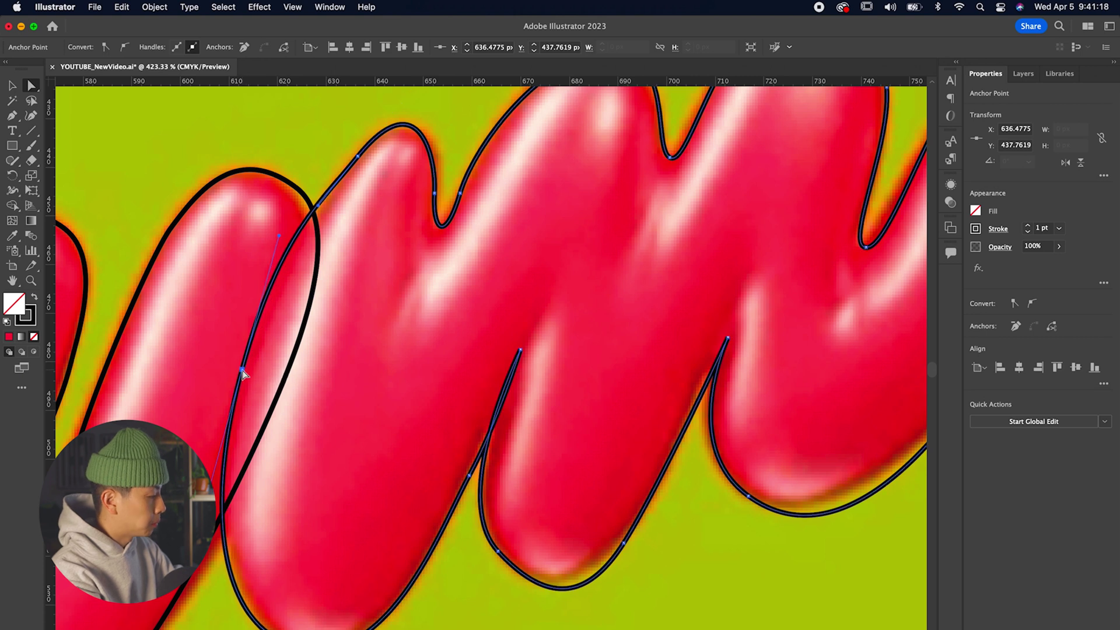
# Sharpen the m's V tip and refine its bottom curve, then deselect and fit the artwork.
pyautogui.click(357, 156)
pyautogui.scroll(4, 356, 159)
pyautogui.hscroll(2, 356, 159)
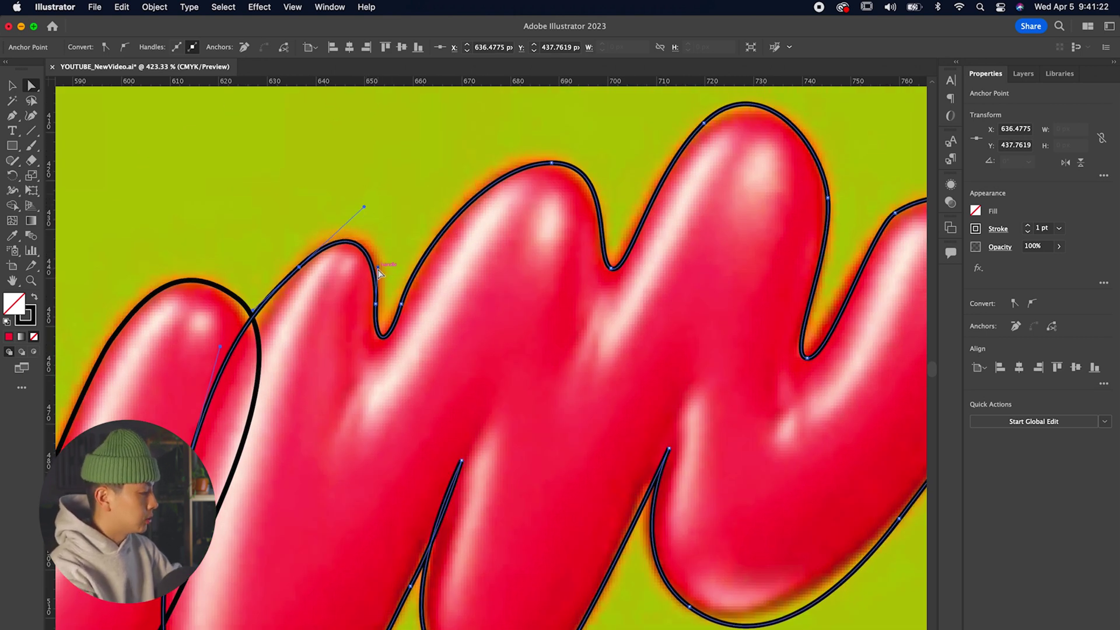
pyautogui.scroll(-5, 548, 308)
pyautogui.hscroll(4, 547, 307)
pyautogui.click(554, 311)
pyautogui.moveTo(594, 320); pyautogui.dragTo(557, 319)
pyautogui.moveTo(580, 474); pyautogui.dragTo(613, 477)
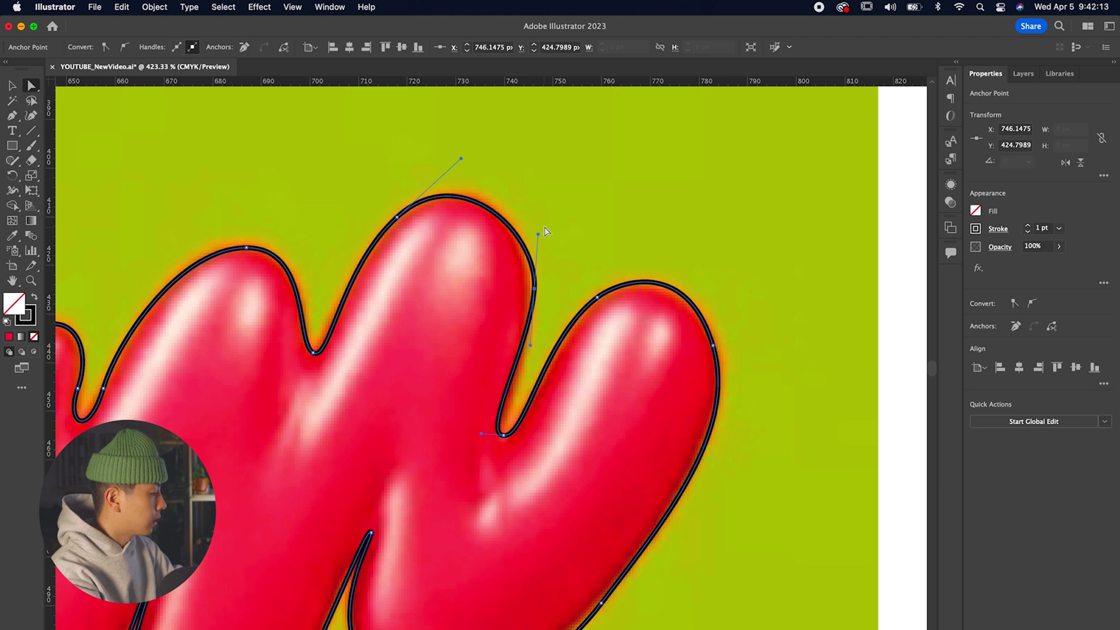
pyautogui.press('super+0')
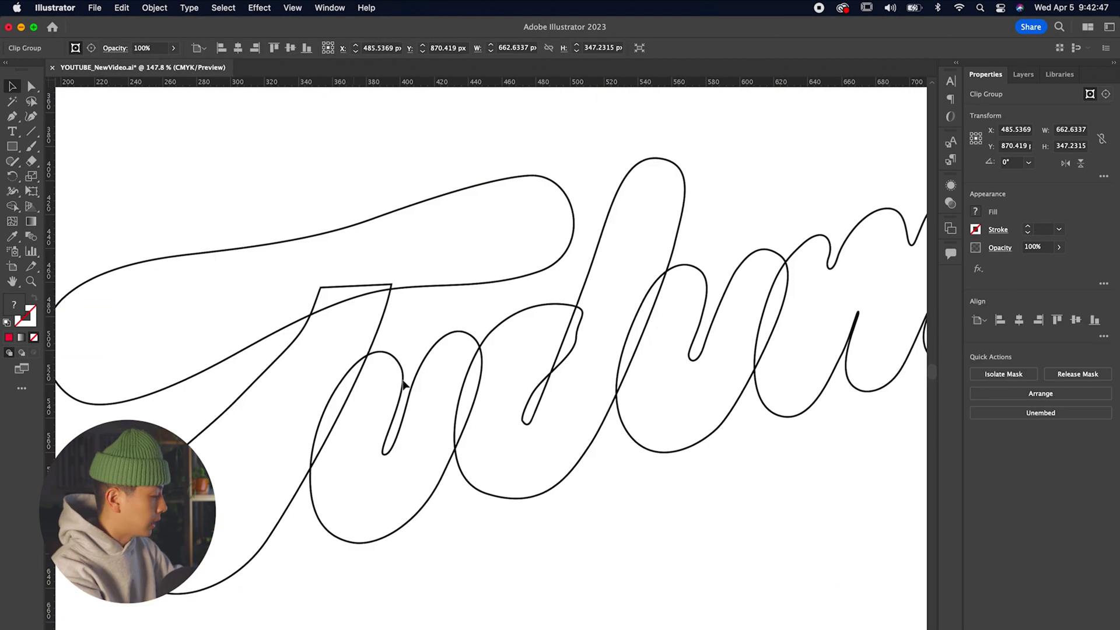
# Fill the T crossbar, T stem and all other lettering paths with black.
pyautogui.scroll(3, 439, 416)
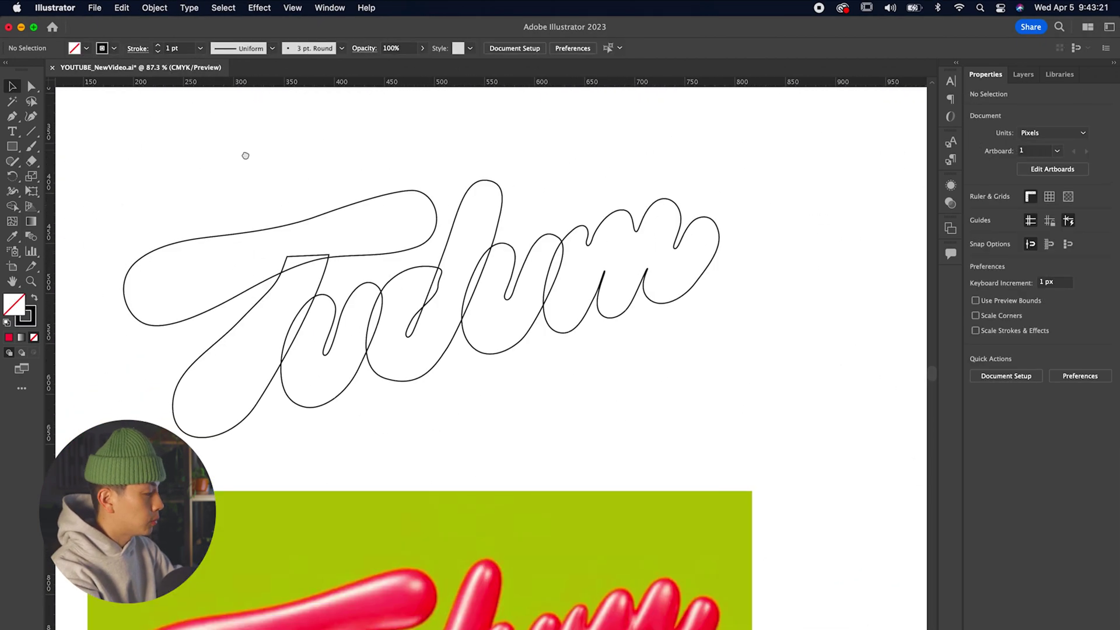
pyautogui.moveTo(251, 183); pyautogui.dragTo(310, 272)
pyautogui.click(33, 299)
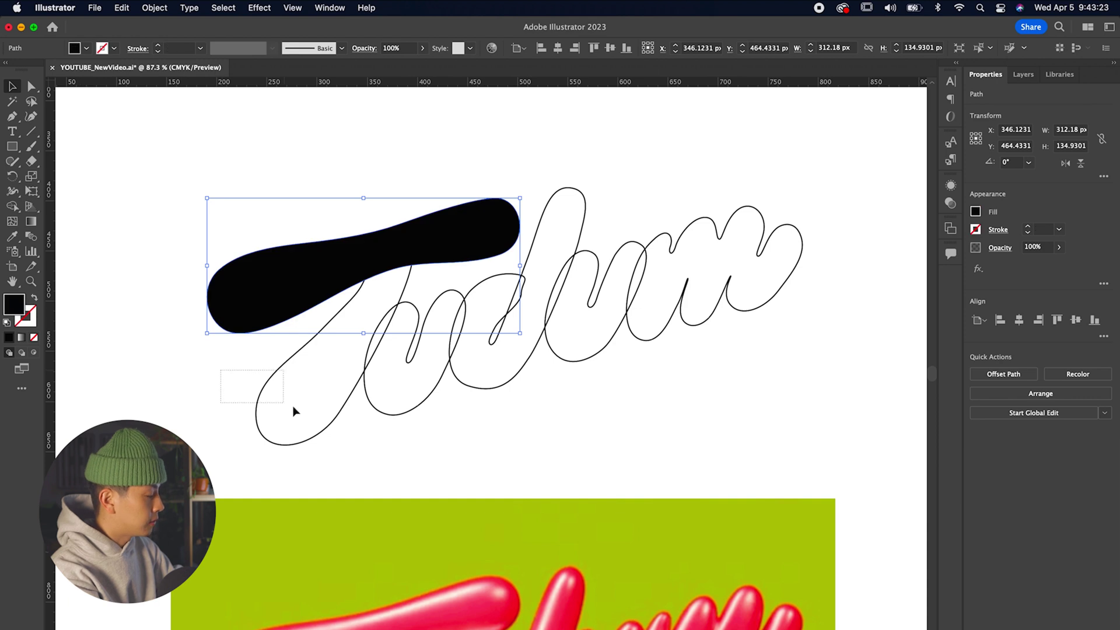
pyautogui.click(273, 378)
pyautogui.click(33, 299)
pyautogui.click(442, 315)
pyautogui.moveTo(303, 230); pyautogui.dragTo(741, 338)
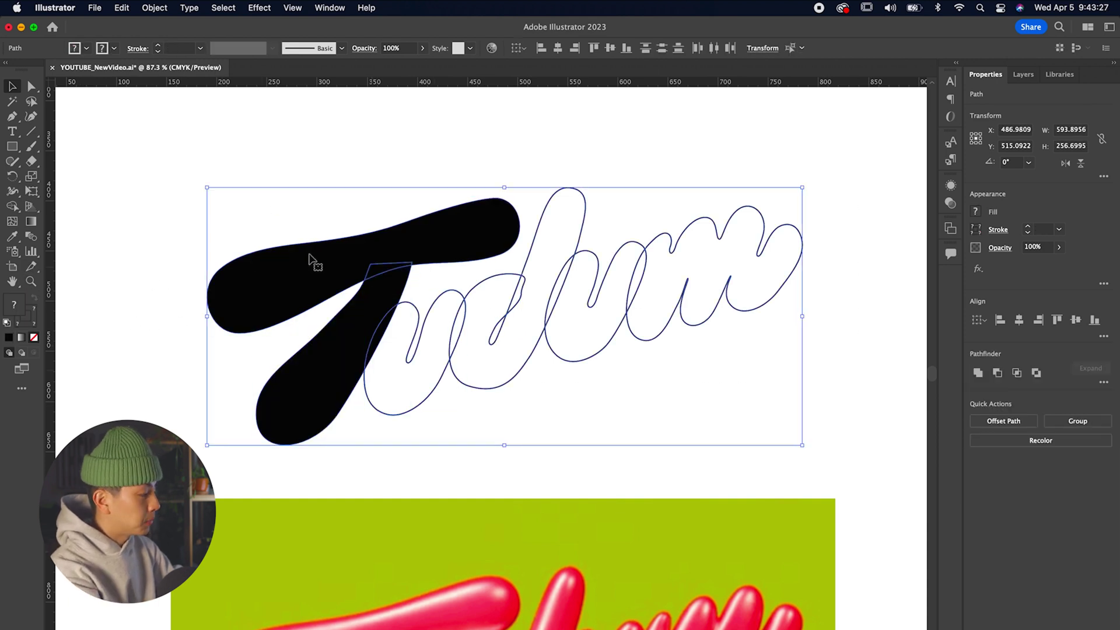
pyautogui.click(9, 337)
# Sample the reference's red into the lettering with the Eyedropper, then deselect.
pyautogui.scroll(-2, 816, 301)
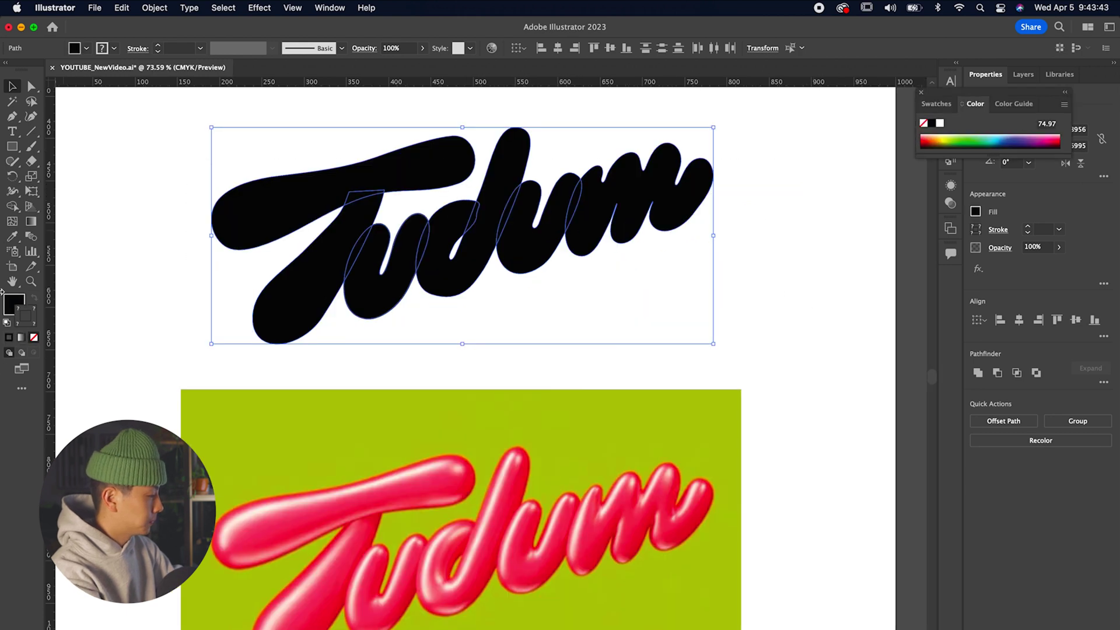
pyautogui.click(12, 236)
pyautogui.click(361, 511)
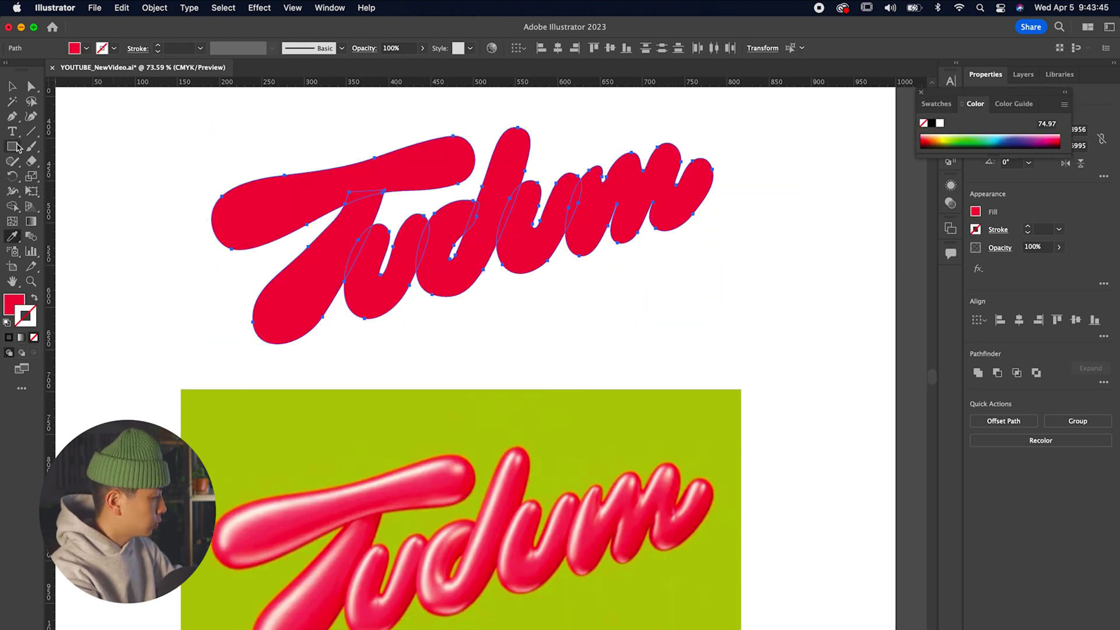
pyautogui.click(12, 87)
pyautogui.click(145, 201)
# Close the floating colour swatches and pan across the red lettering.
pyautogui.scroll(3, 164, 245)
pyautogui.hscroll(1, 164, 245)
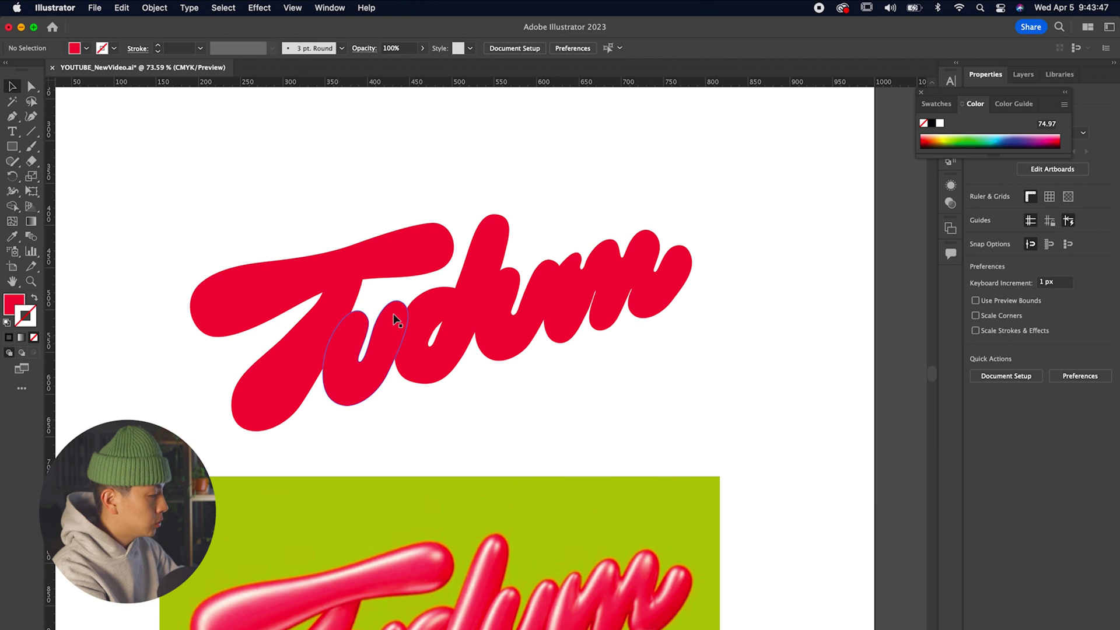
pyautogui.click(921, 92)
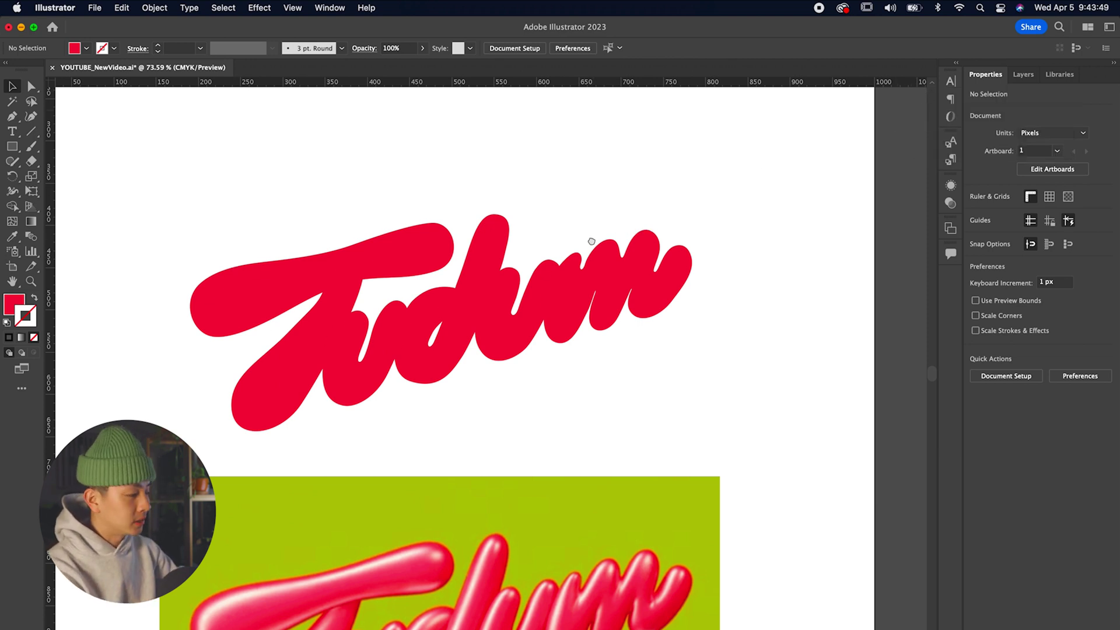
pyautogui.hscroll(-3, 601, 243)
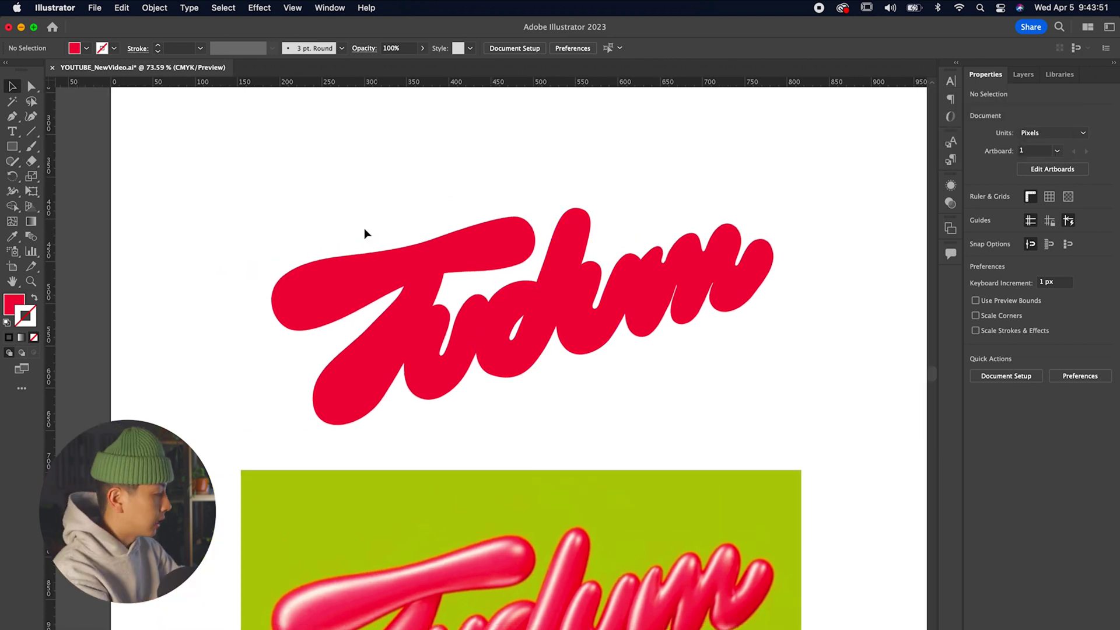
pyautogui.scroll(-1, 397, 224)
pyautogui.hscroll(1, 396, 224)
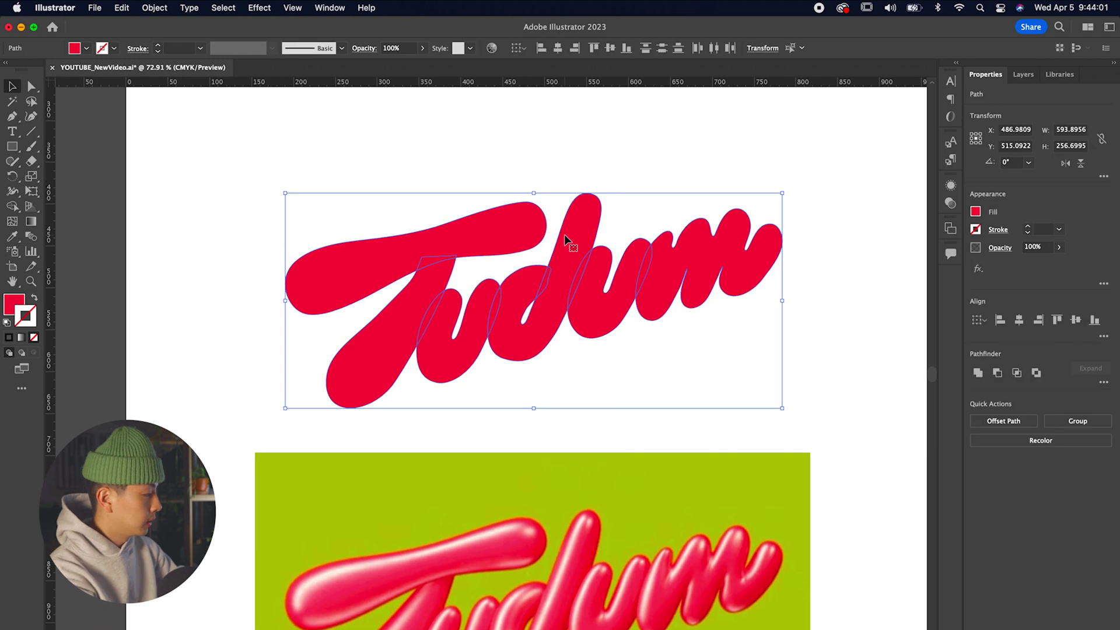
pyautogui.scroll(2, 565, 237)
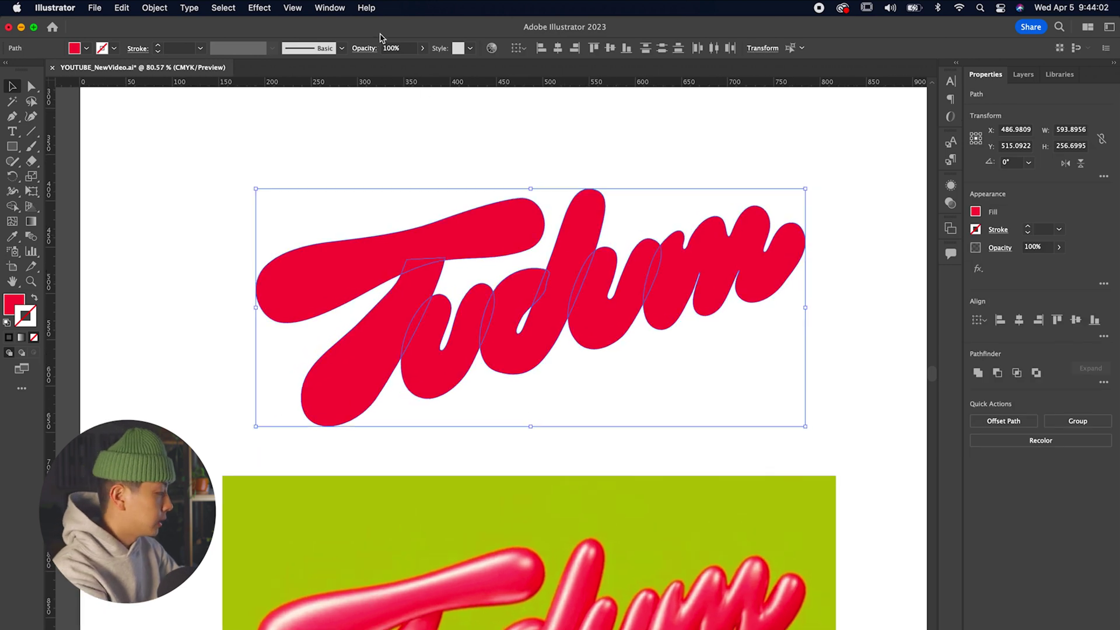
pyautogui.scroll(-3, 389, 168)
pyautogui.scroll(2, 385, 187)
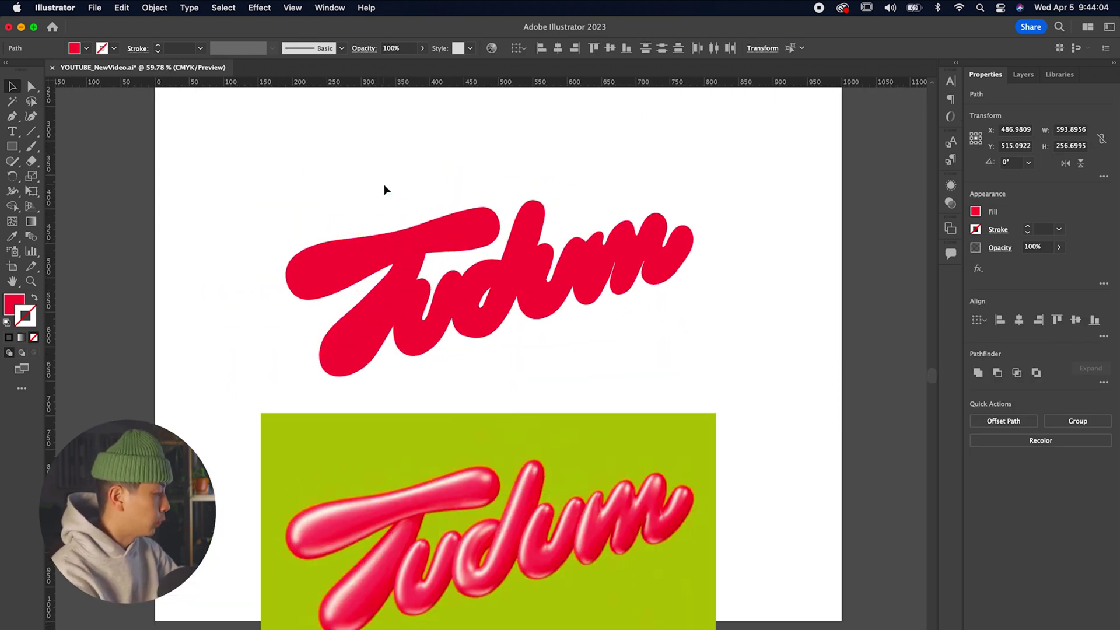
# Apply Effect > 3D and Materials > Inflate to the red lettering.
pyautogui.click(259, 7)
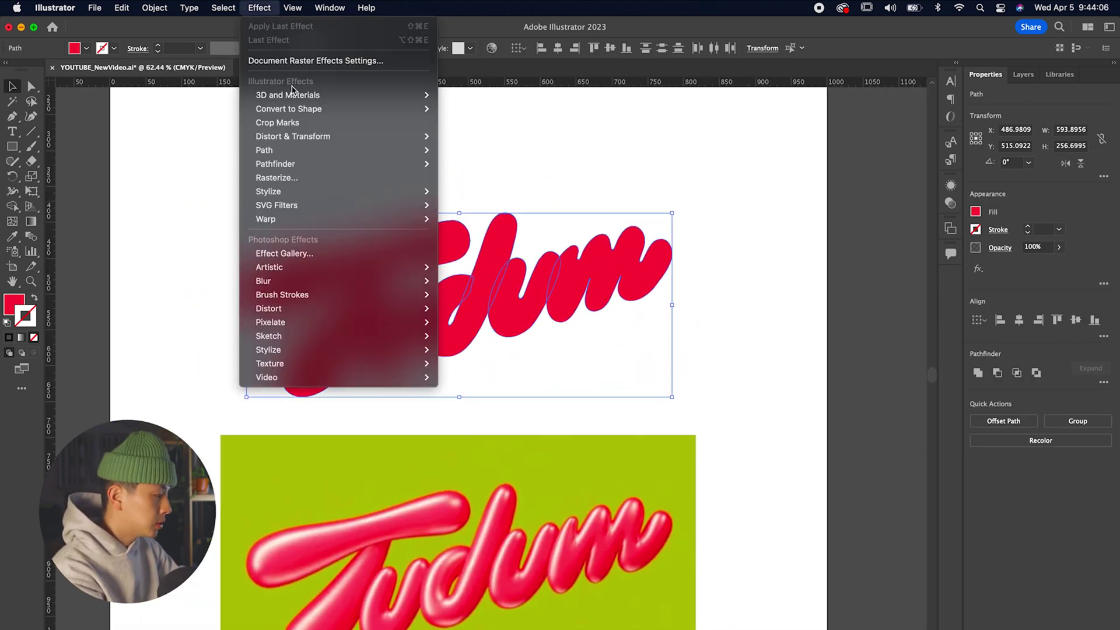
pyautogui.moveTo(298, 95)
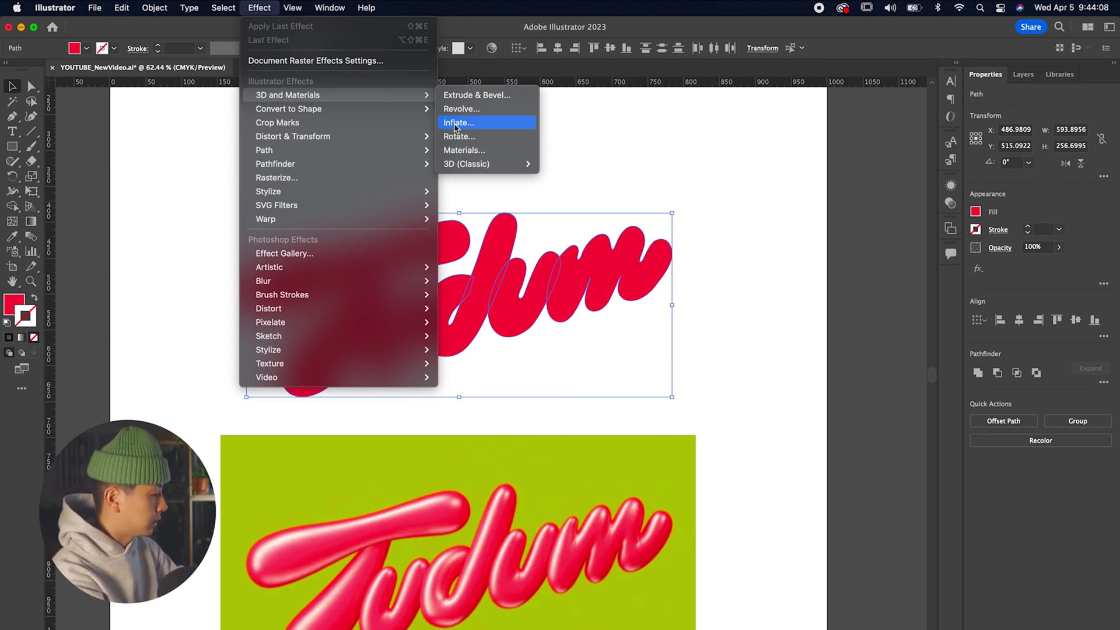
pyautogui.click(501, 173)
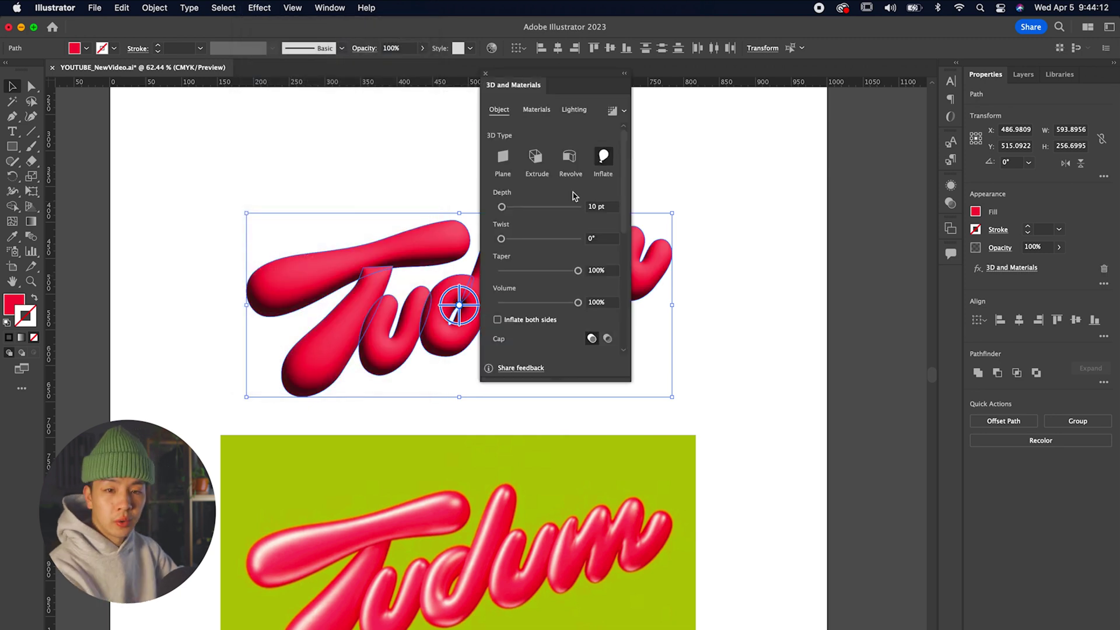
# Move and enlarge the 3D panel, review the Materials and Object tabs, then switch to Lighting.
pyautogui.moveTo(531, 81); pyautogui.dragTo(803, 98)
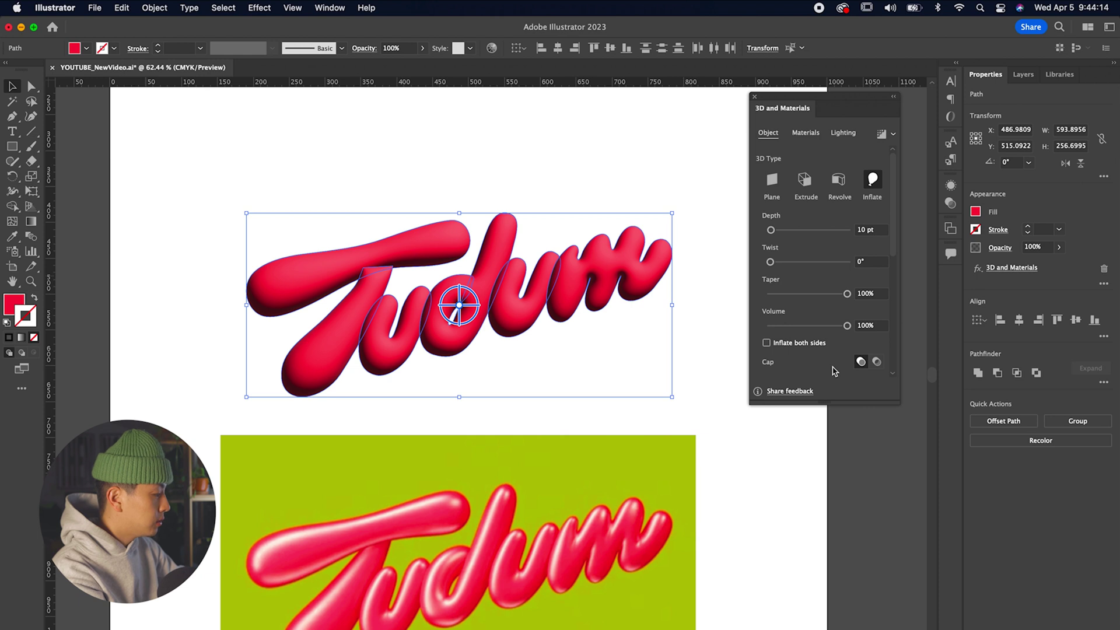
pyautogui.moveTo(831, 403); pyautogui.dragTo(835, 627)
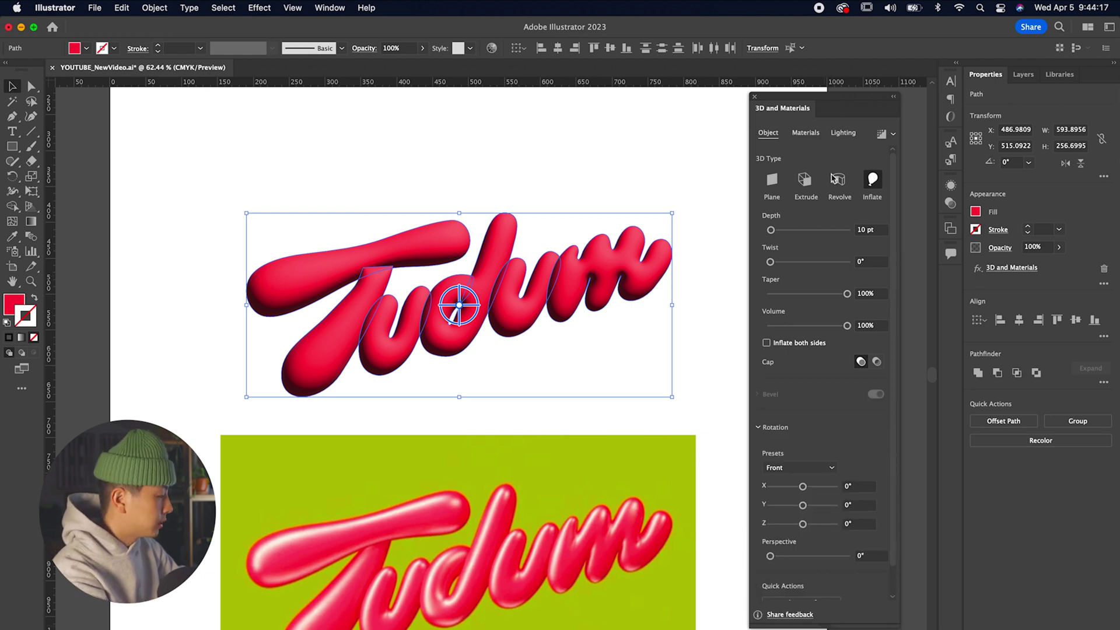
pyautogui.click(806, 133)
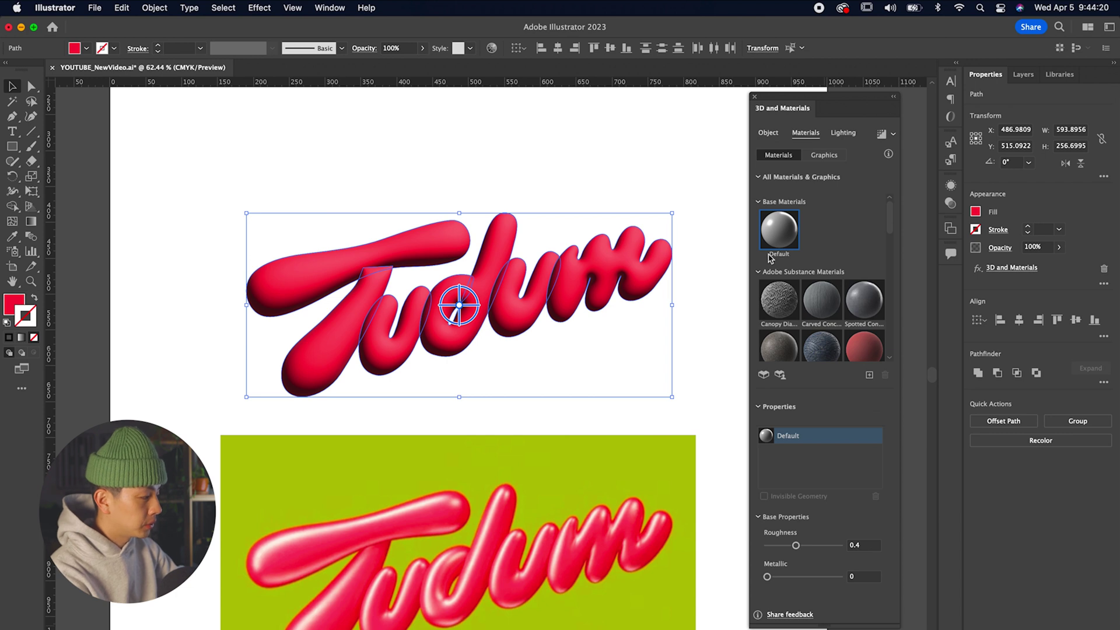
pyautogui.click(769, 133)
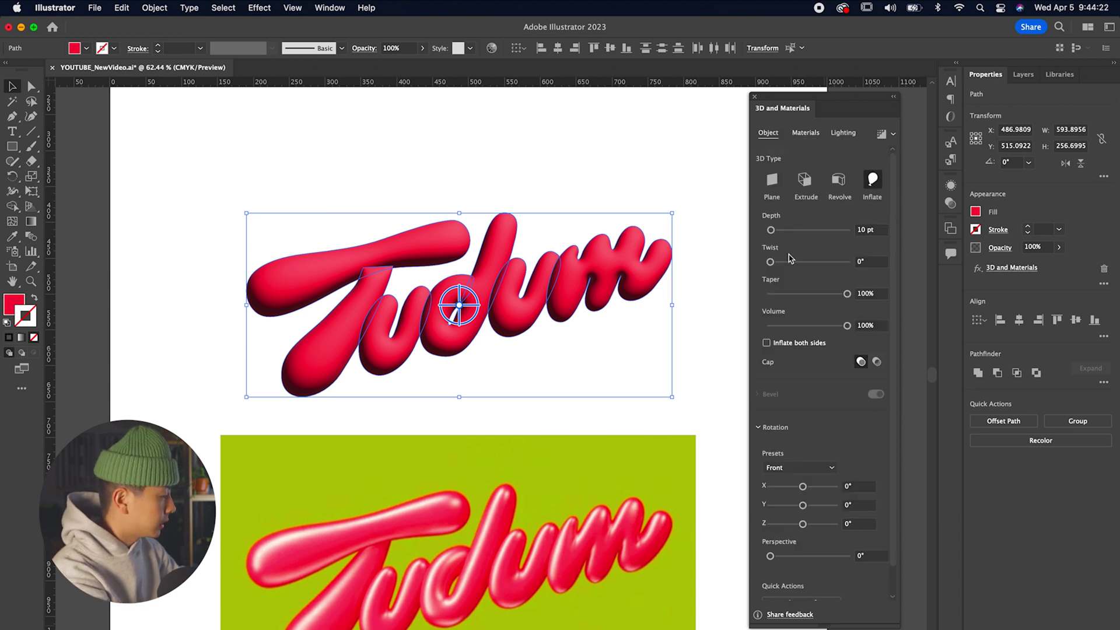
pyautogui.click(844, 134)
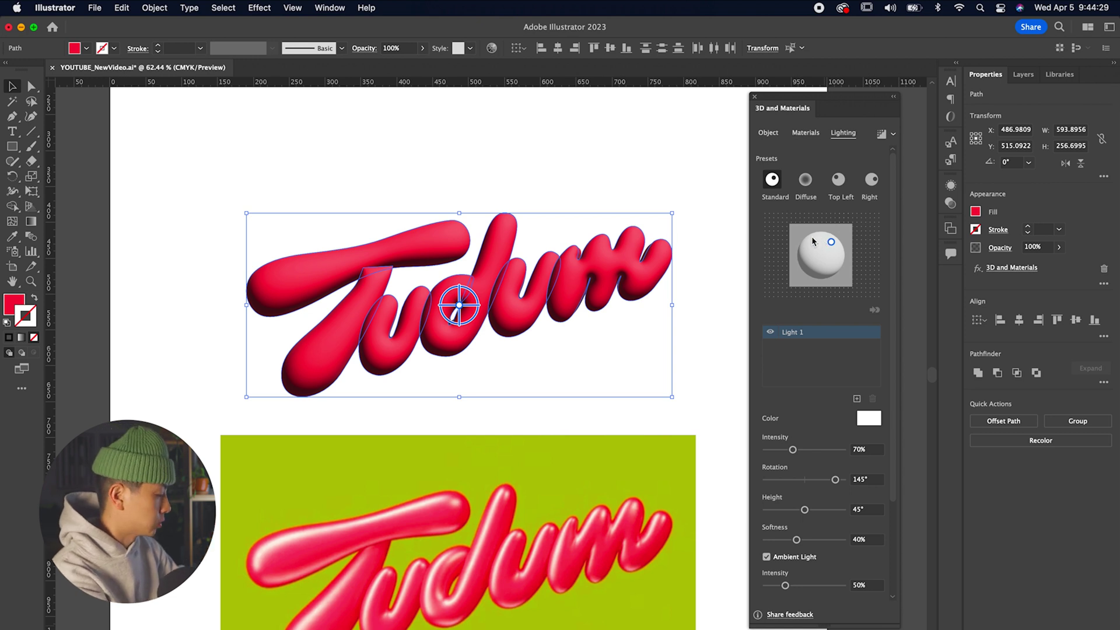
# Nudge the light direction and preview the lettering by deselecting and reselecting it.
pyautogui.moveTo(823, 245); pyautogui.dragTo(828, 241)
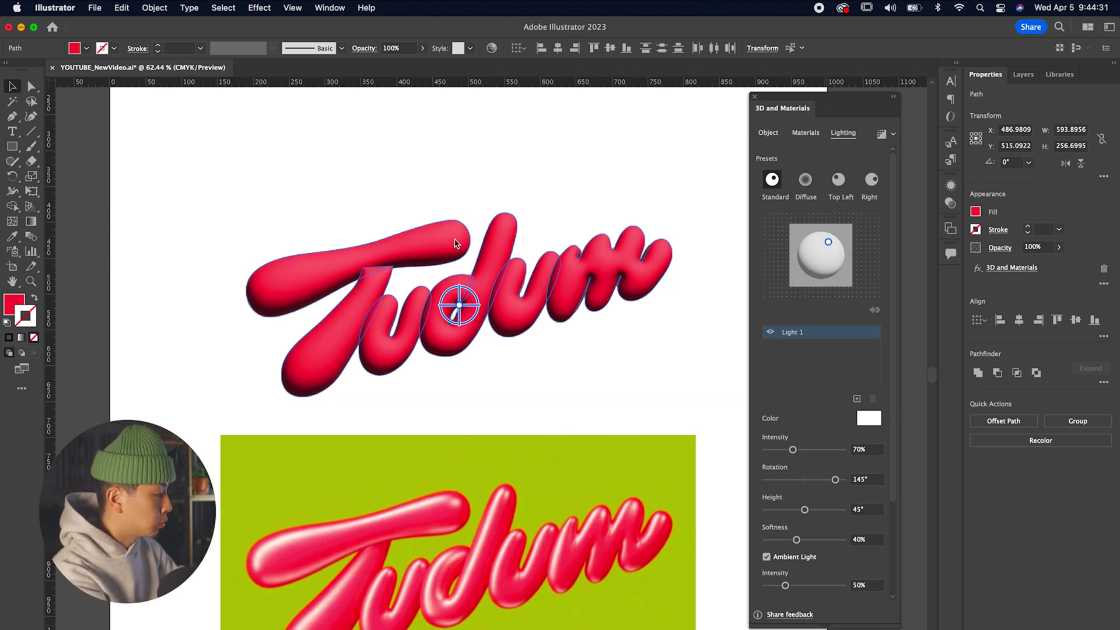
pyautogui.moveTo(450, 300); pyautogui.dragTo(477, 328)
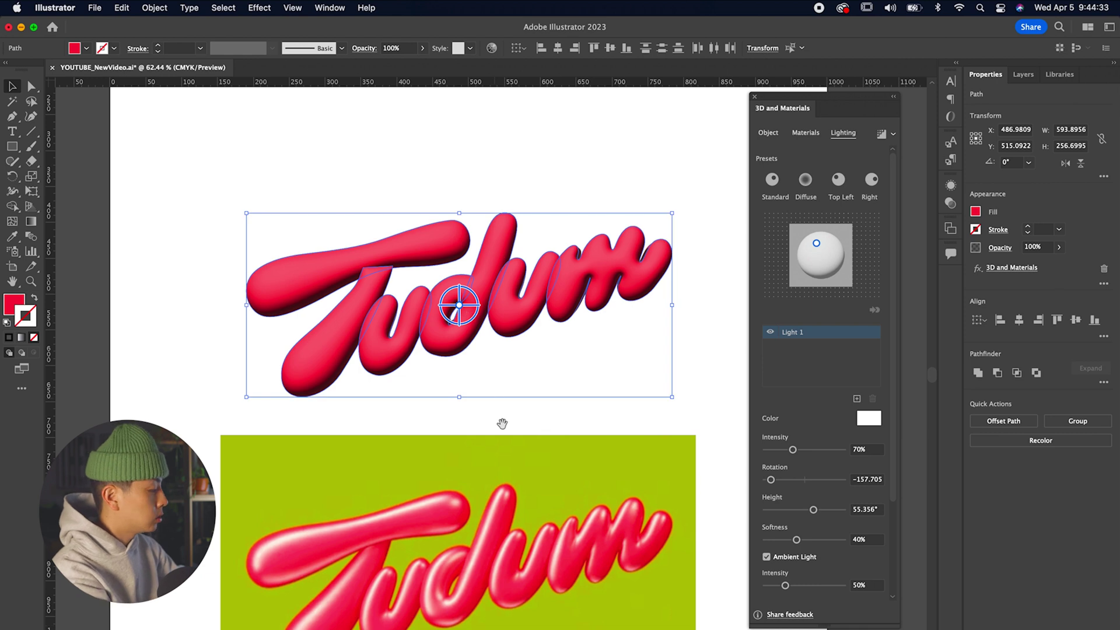
pyautogui.scroll(-2, 496, 397)
pyautogui.scroll(1, 508, 386)
pyautogui.click(541, 358)
pyautogui.hscroll(1, 580, 357)
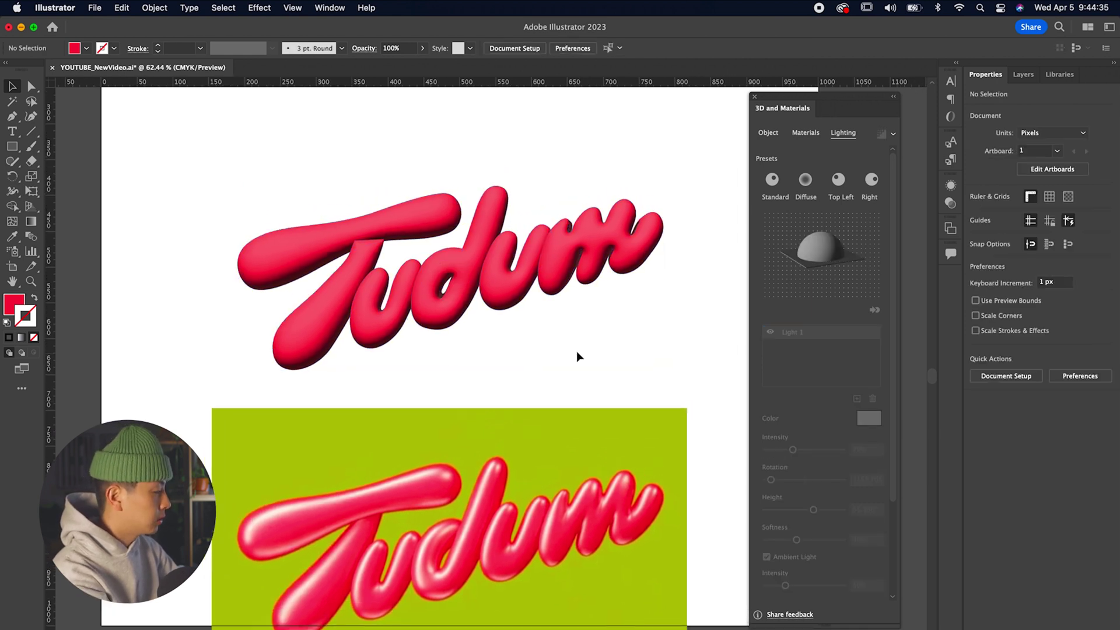
pyautogui.click(514, 268)
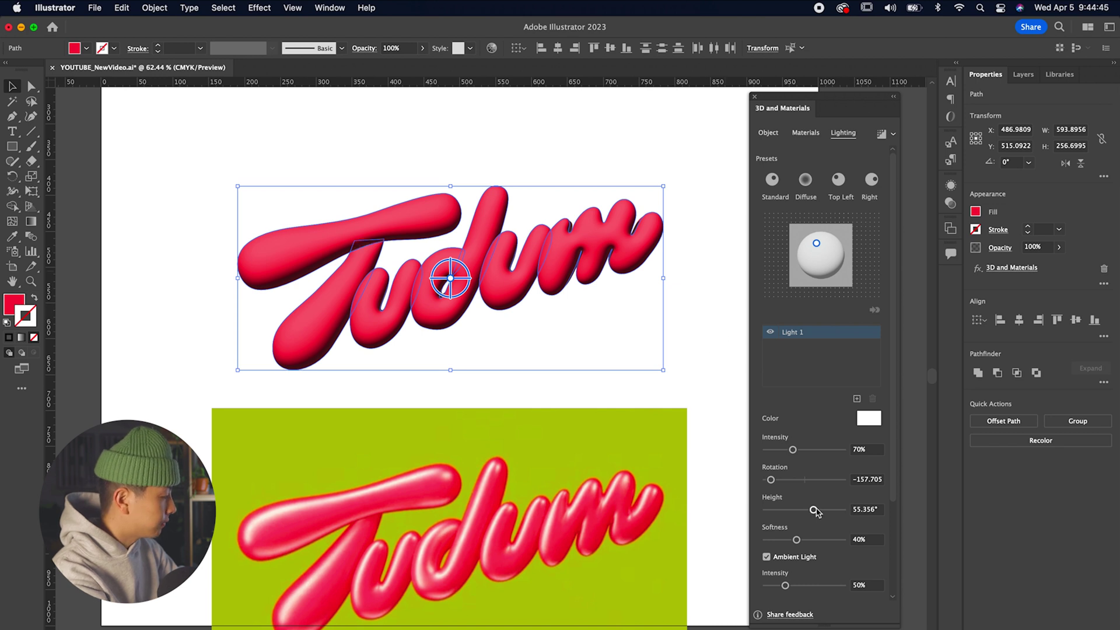
# Set light intensity to 147% and height to 48°, then save the document.
pyautogui.click(828, 450)
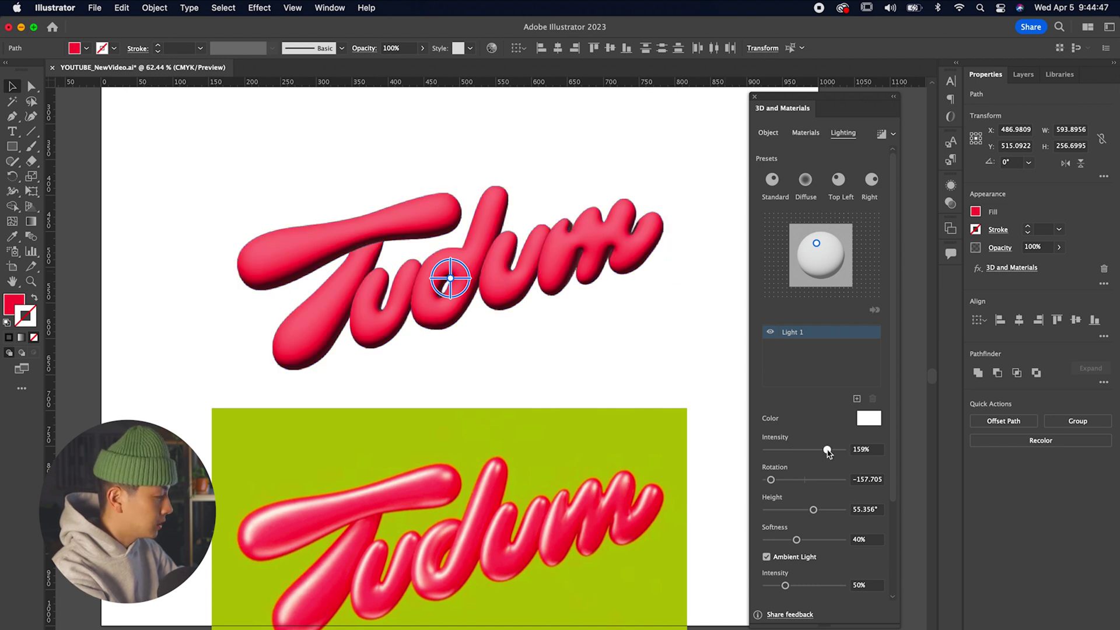
pyautogui.moveTo(828, 450); pyautogui.dragTo(823, 450)
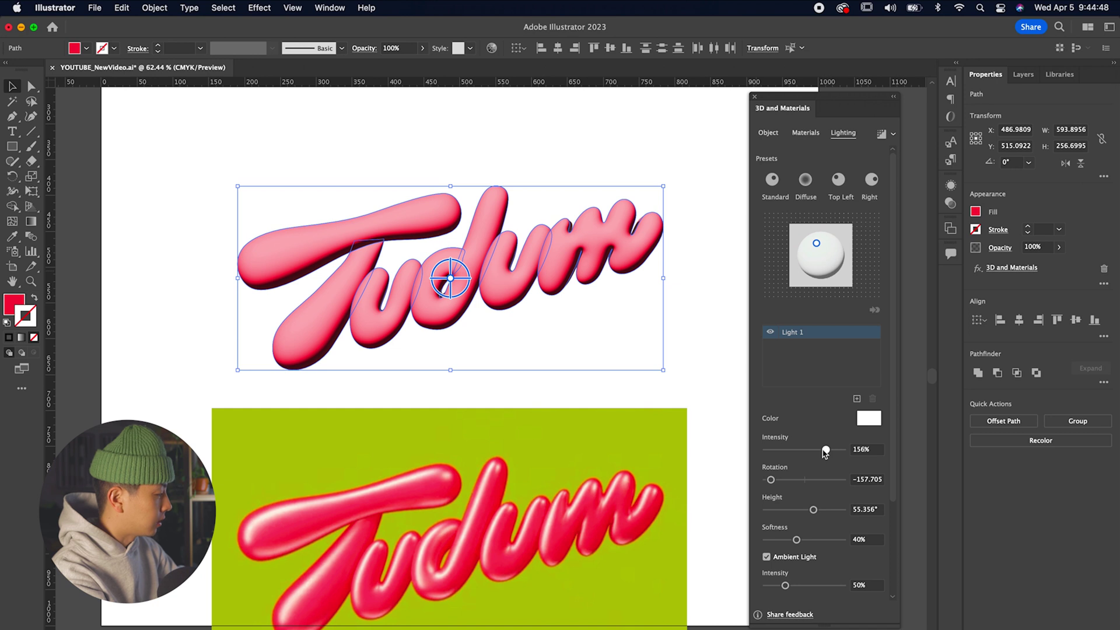
pyautogui.click(818, 510)
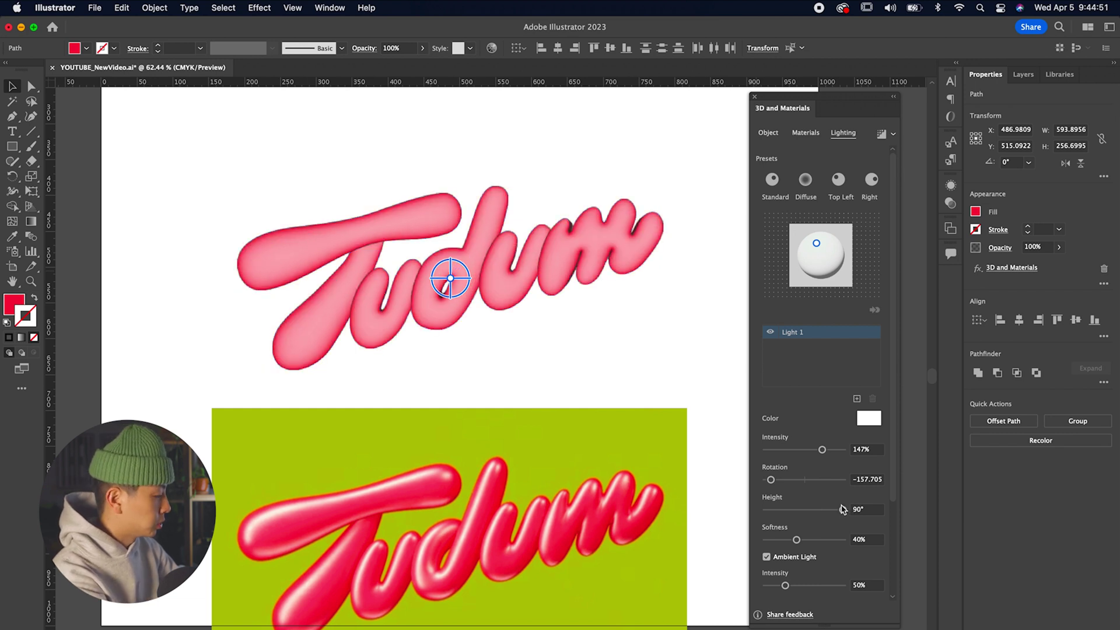
pyautogui.click(815, 509)
pyautogui.click(808, 510)
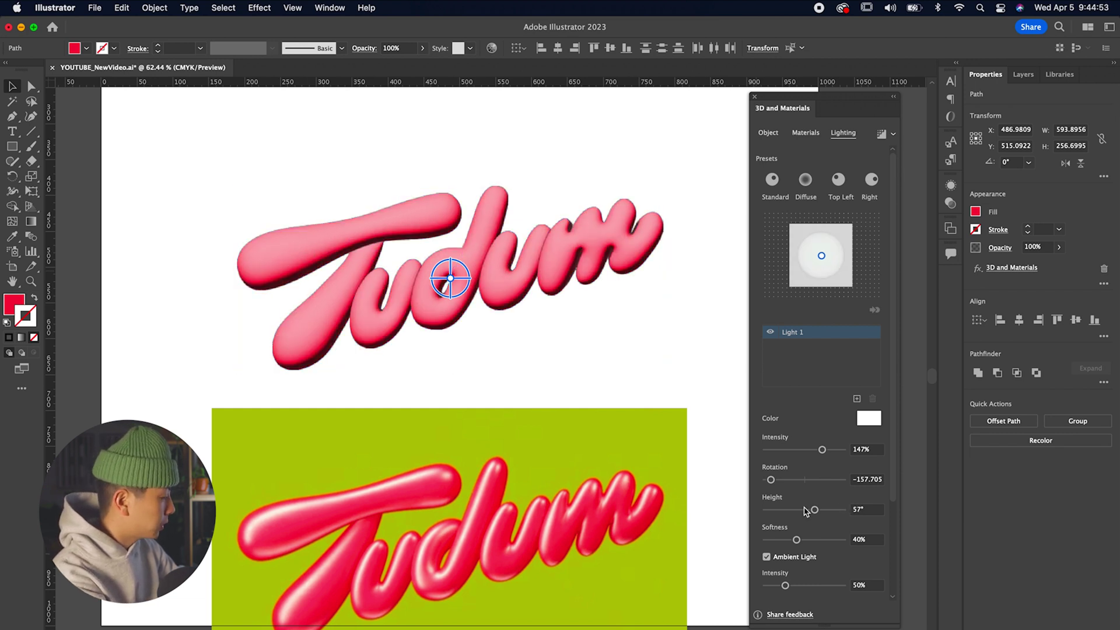
pyautogui.press('super+s')
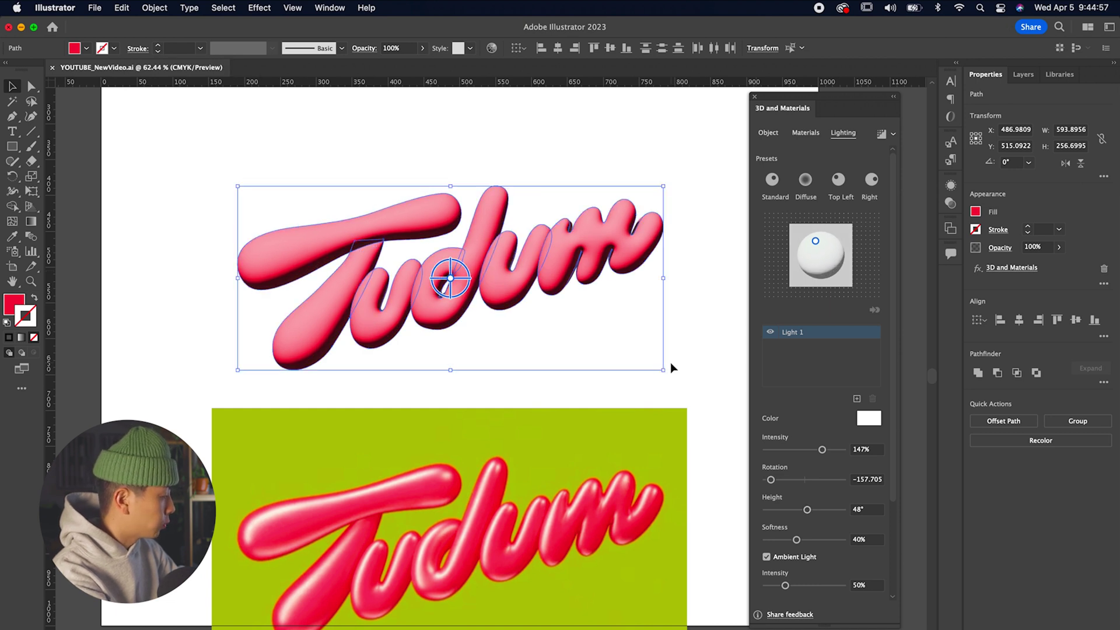
# Experiment with light softness and height, undo, then set 147% intensity and rotation near -158°.
pyautogui.moveTo(797, 541); pyautogui.dragTo(766, 540)
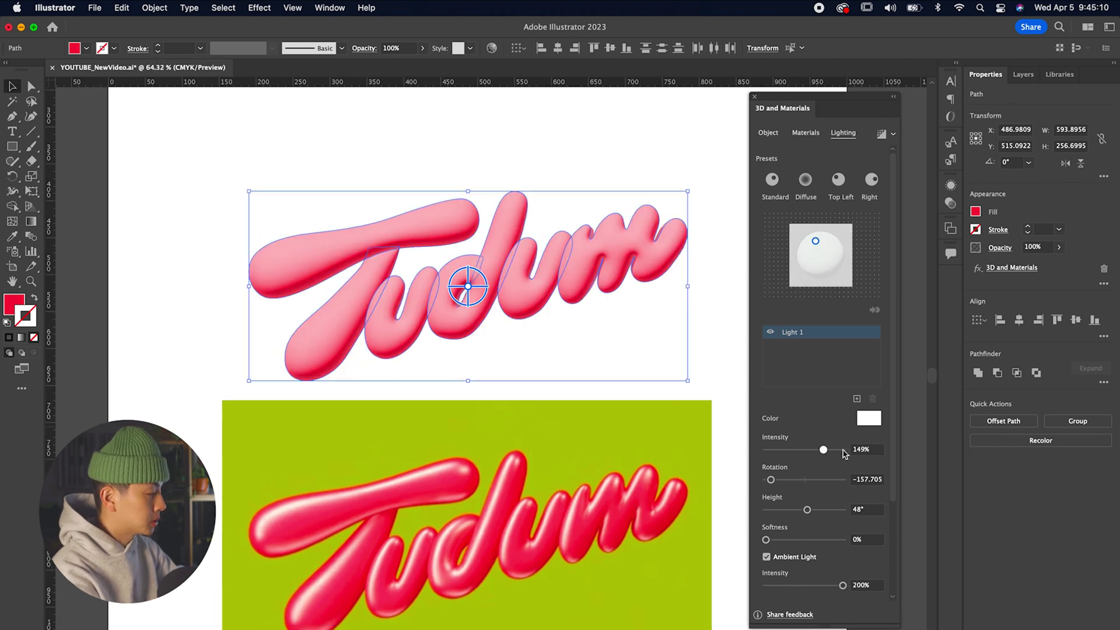
pyautogui.moveTo(844, 454); pyautogui.dragTo(842, 453)
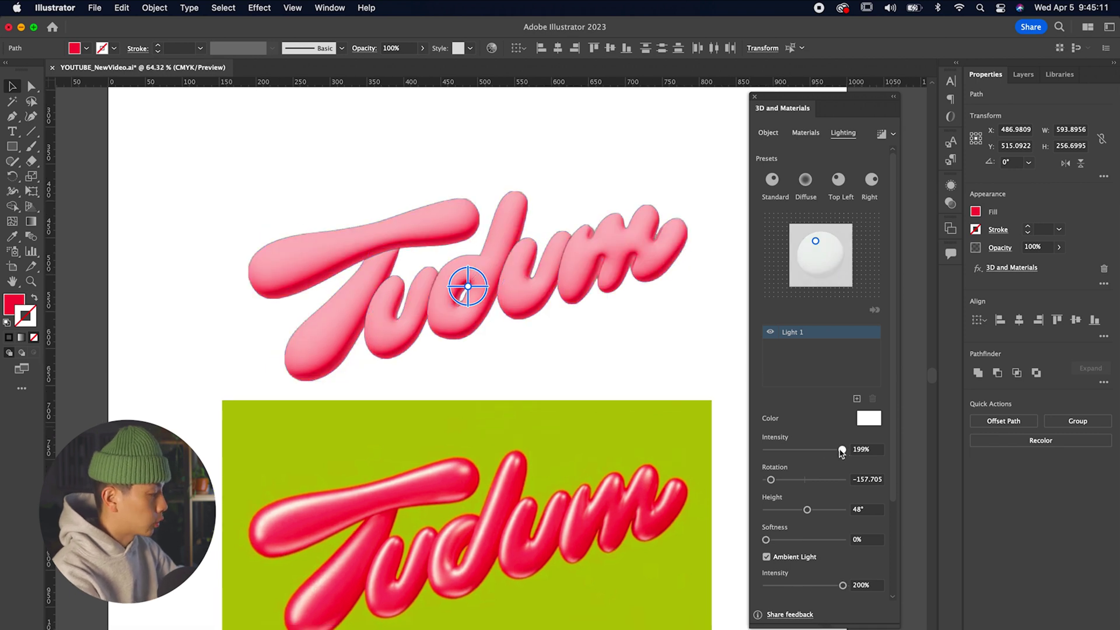
pyautogui.click(789, 541)
pyautogui.moveTo(821, 541); pyautogui.dragTo(839, 541)
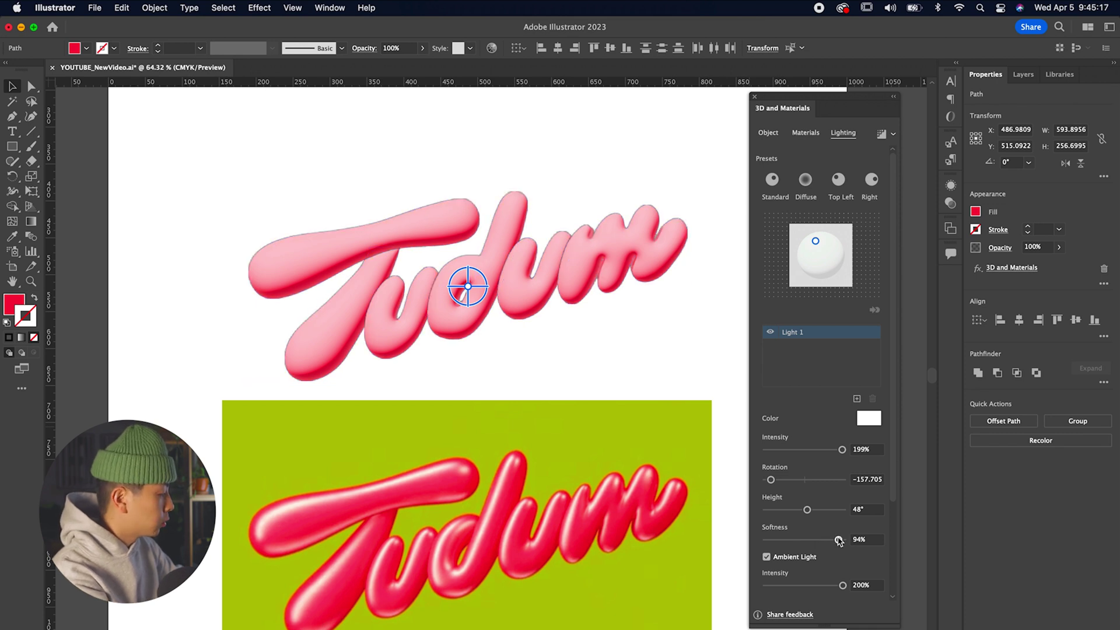
pyautogui.moveTo(807, 510); pyautogui.dragTo(776, 509)
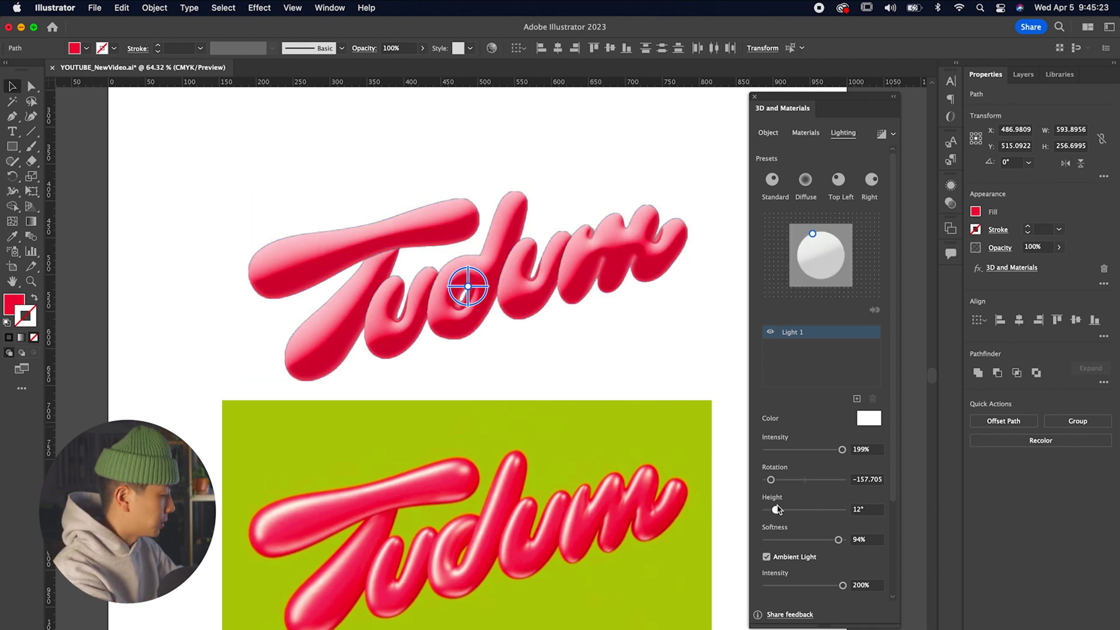
pyautogui.press('cmd+z')
pyautogui.press('cmd+z')
pyautogui.press('cmd+z')
pyautogui.press('cmd+z')
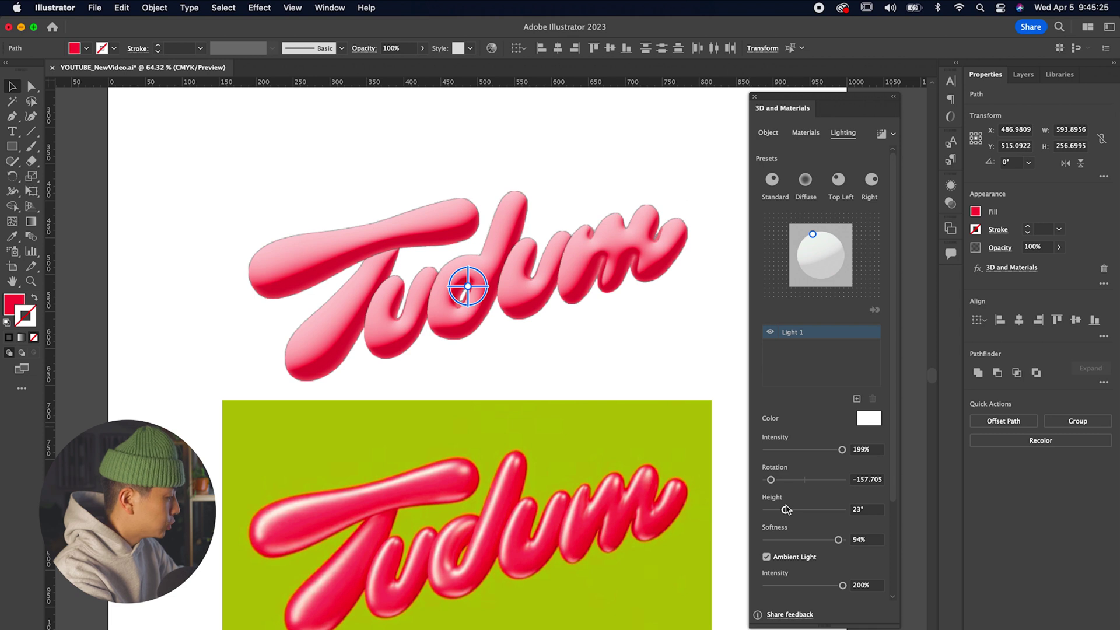
pyautogui.moveTo(838, 452); pyautogui.dragTo(823, 450)
pyautogui.moveTo(776, 480); pyautogui.dragTo(860, 541)
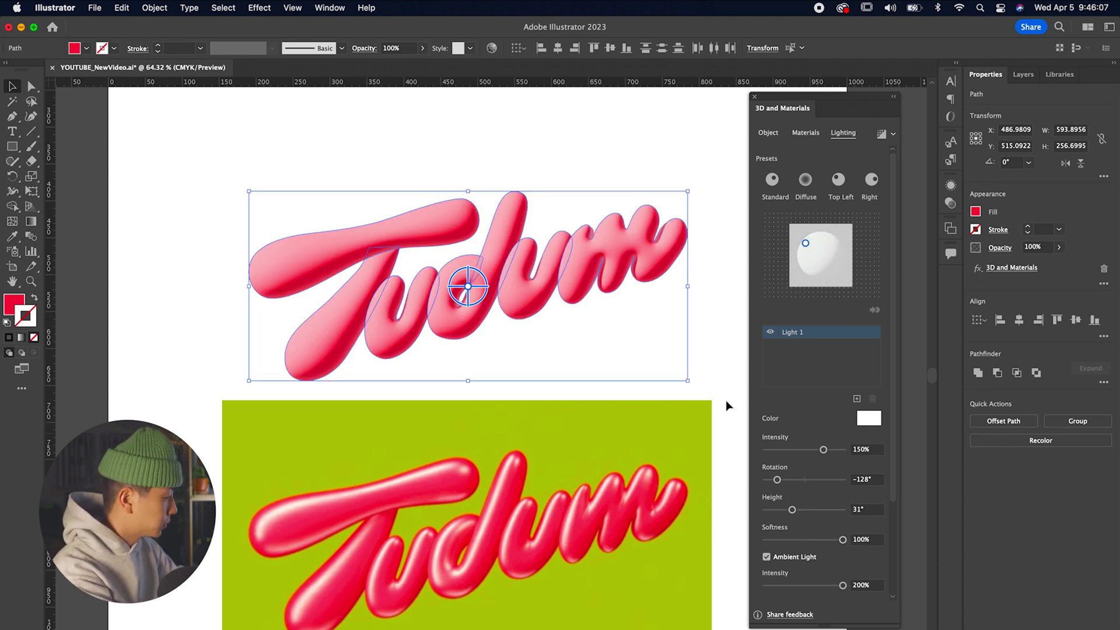
pyautogui.scroll(2, 725, 400)
# In the Materials tab, set Metallic to 0.82 and Roughness to about 0.44.
pyautogui.click(805, 133)
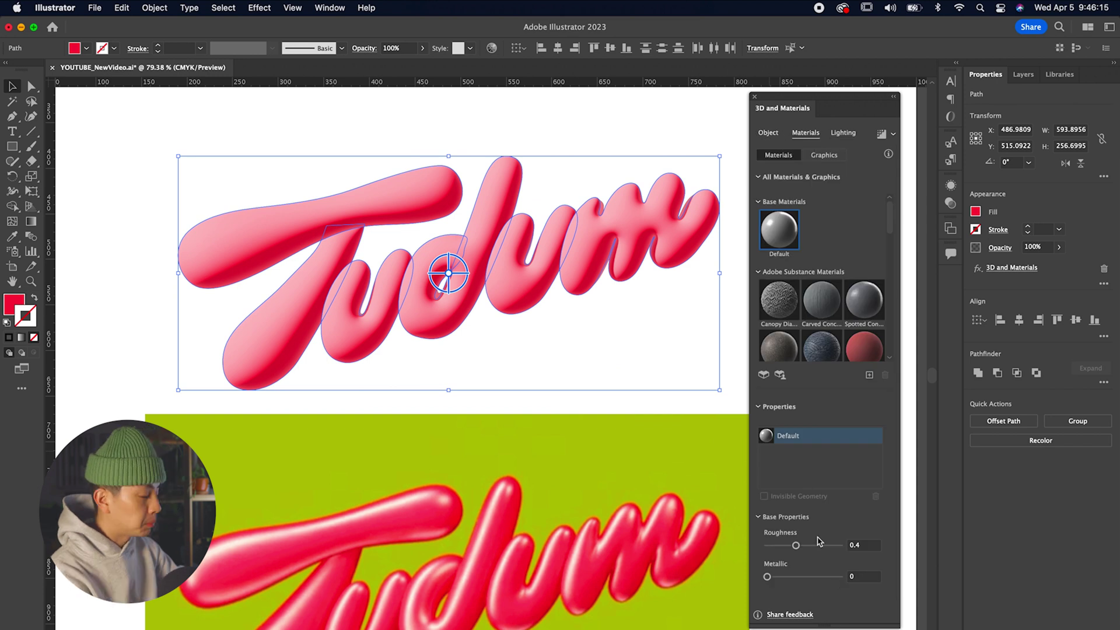
pyautogui.moveTo(796, 545); pyautogui.dragTo(756, 545)
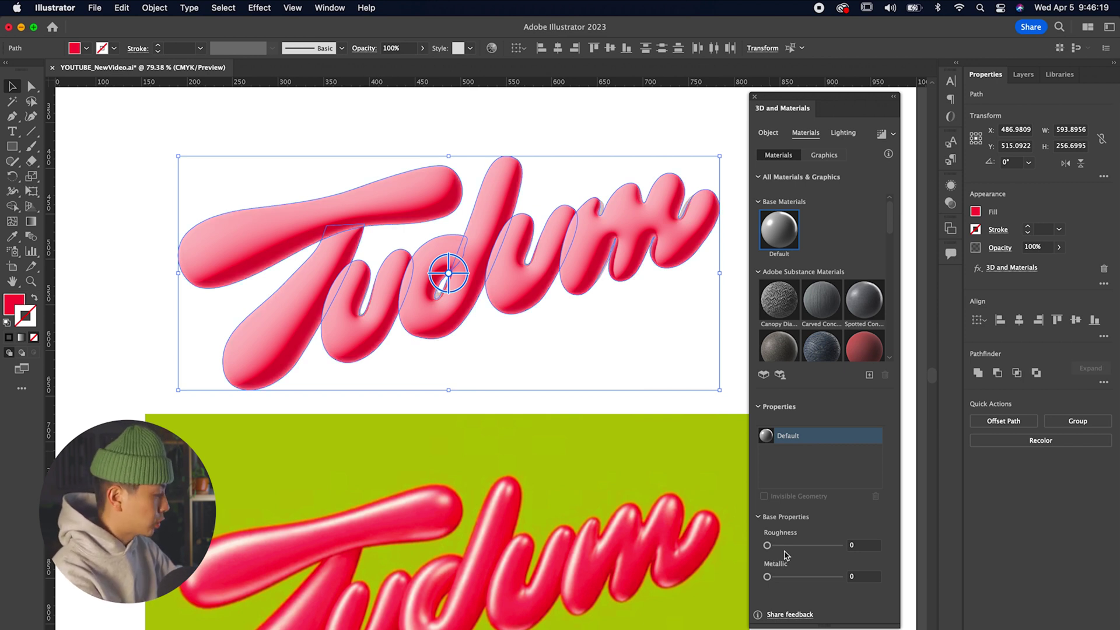
pyautogui.moveTo(770, 580); pyautogui.dragTo(825, 580)
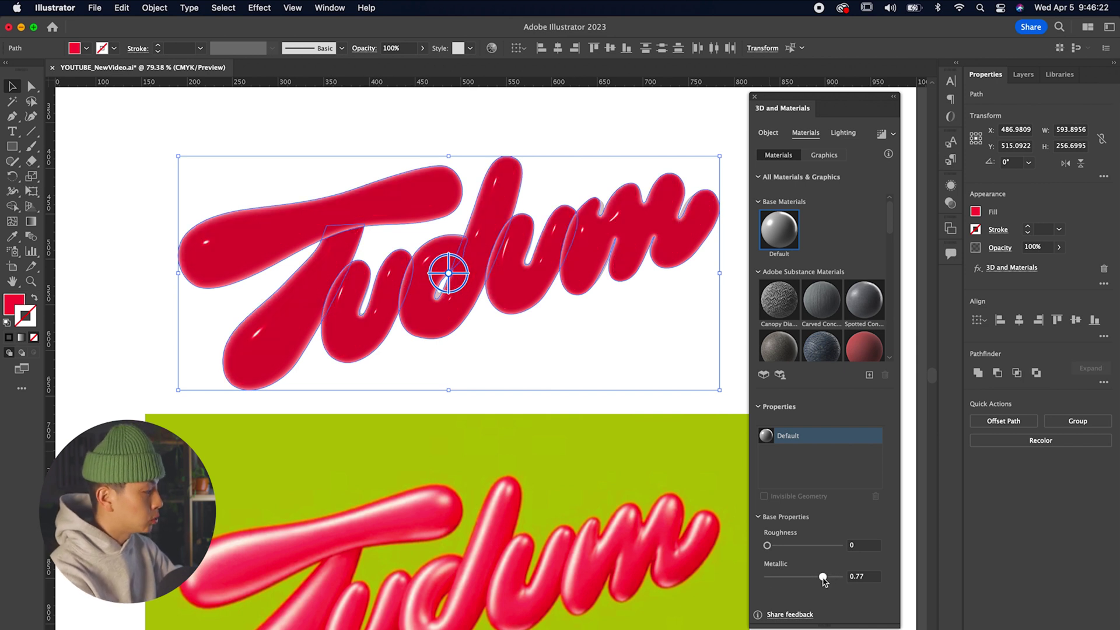
pyautogui.moveTo(825, 579); pyautogui.dragTo(823, 580)
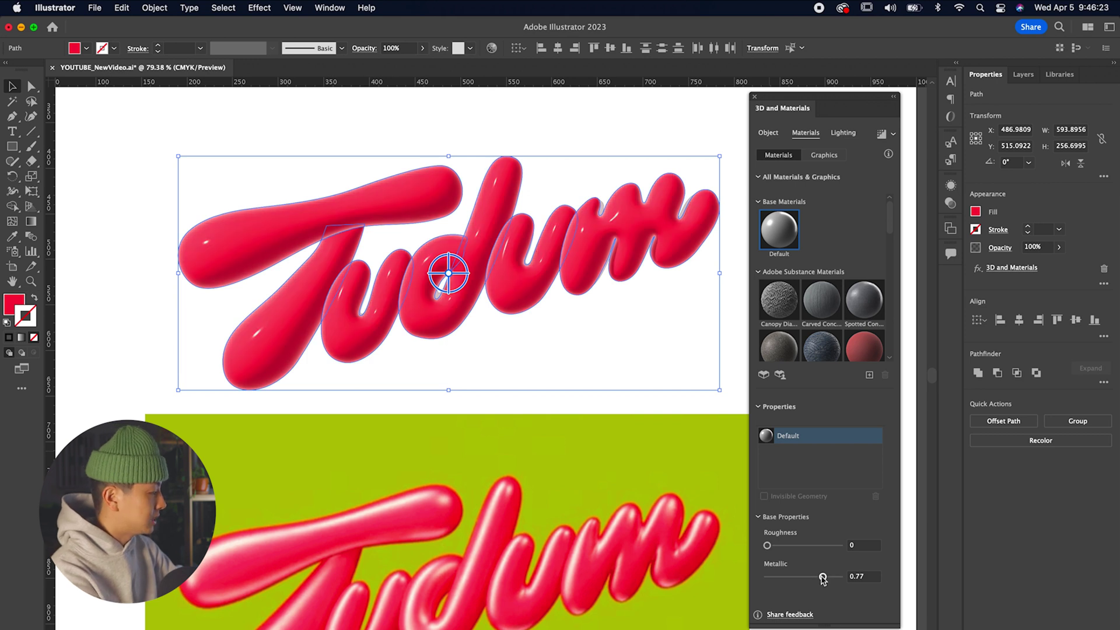
pyautogui.moveTo(825, 579); pyautogui.dragTo(807, 578)
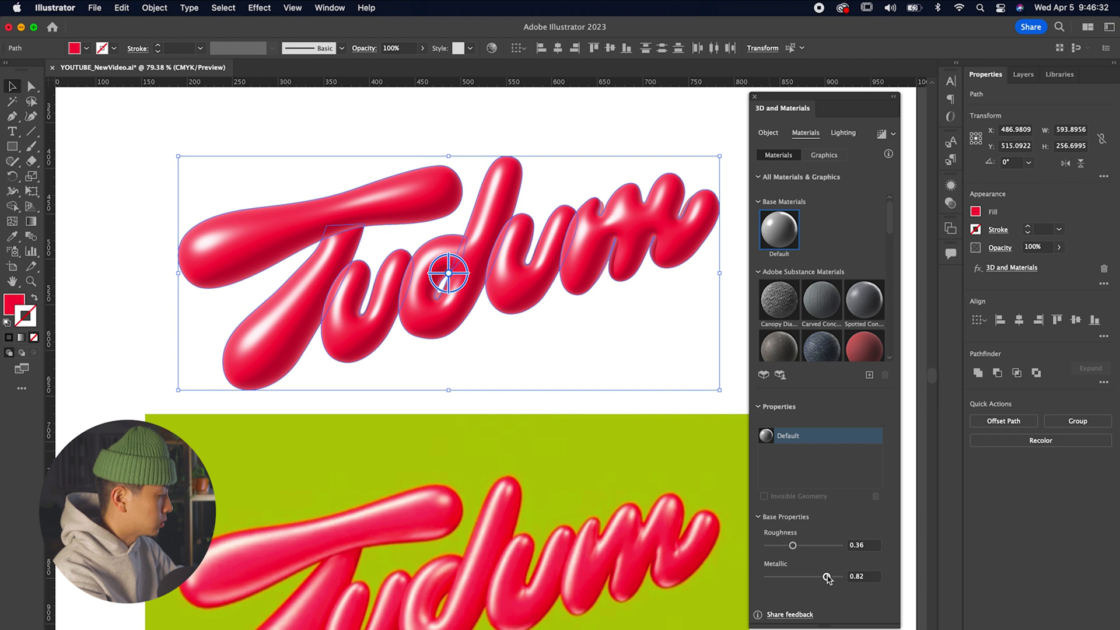
pyautogui.moveTo(793, 543); pyautogui.dragTo(800, 547)
# In the Lighting tab, set light Intensity to 179% and Rotation to -73°.
pyautogui.scroll(-5, 475, 363)
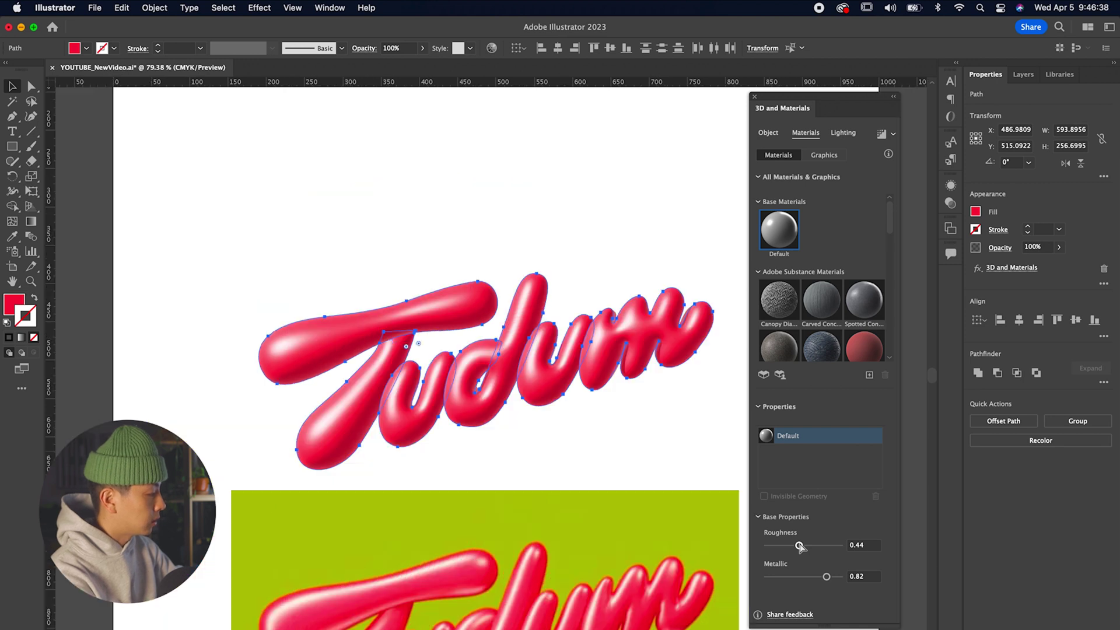
pyautogui.scroll(3, 475, 362)
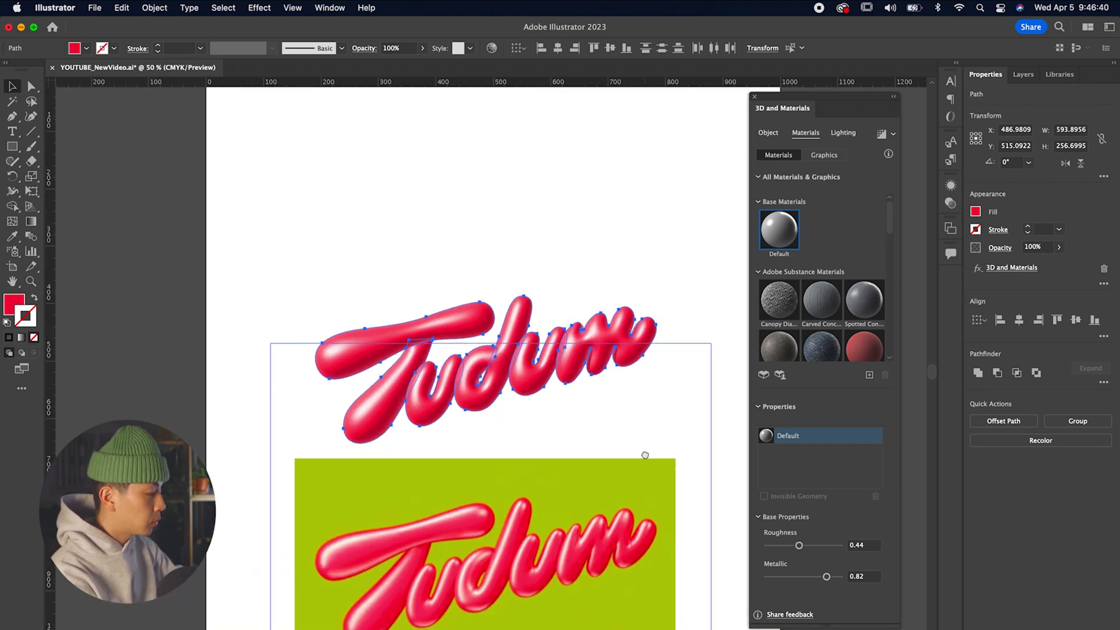
pyautogui.scroll(5, 484, 312)
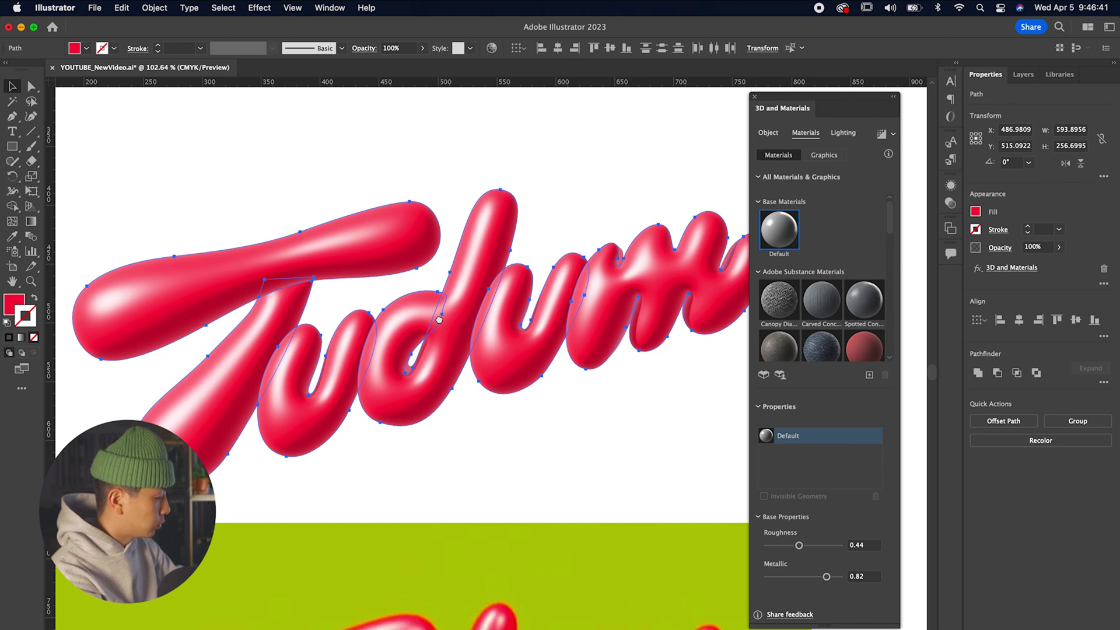
pyautogui.scroll(1, 440, 322)
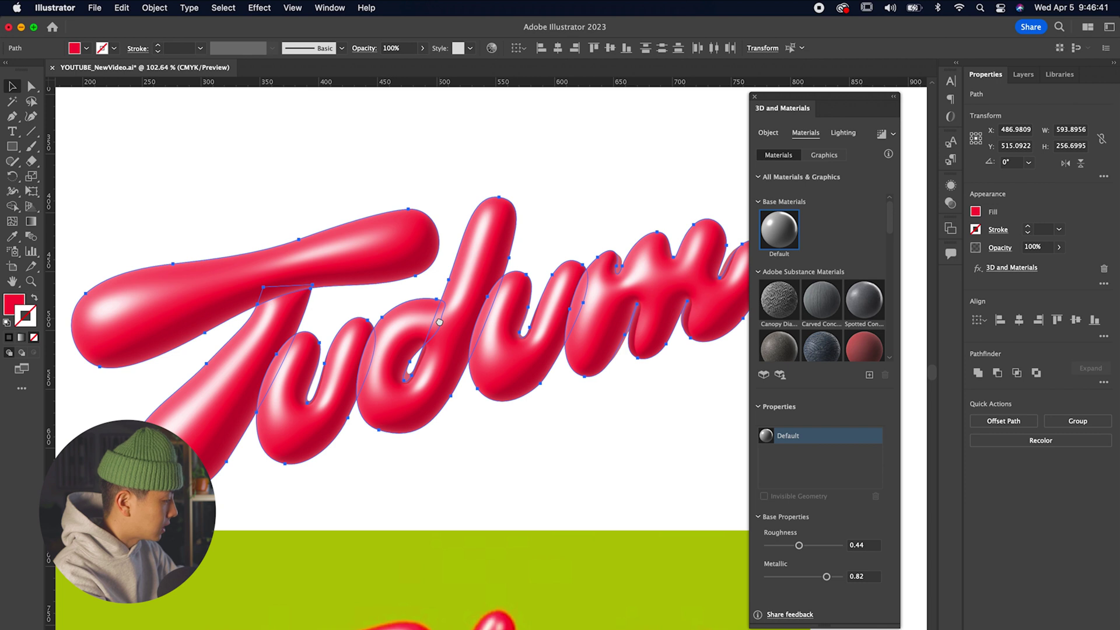
pyautogui.scroll(1, 441, 321)
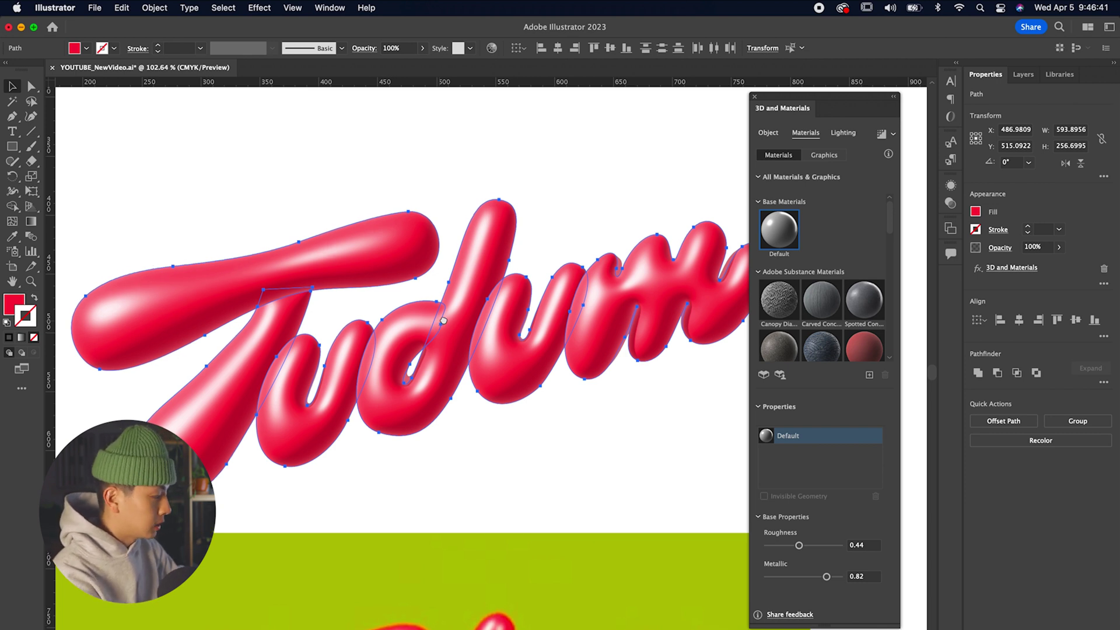
pyautogui.hscroll(-1, 444, 319)
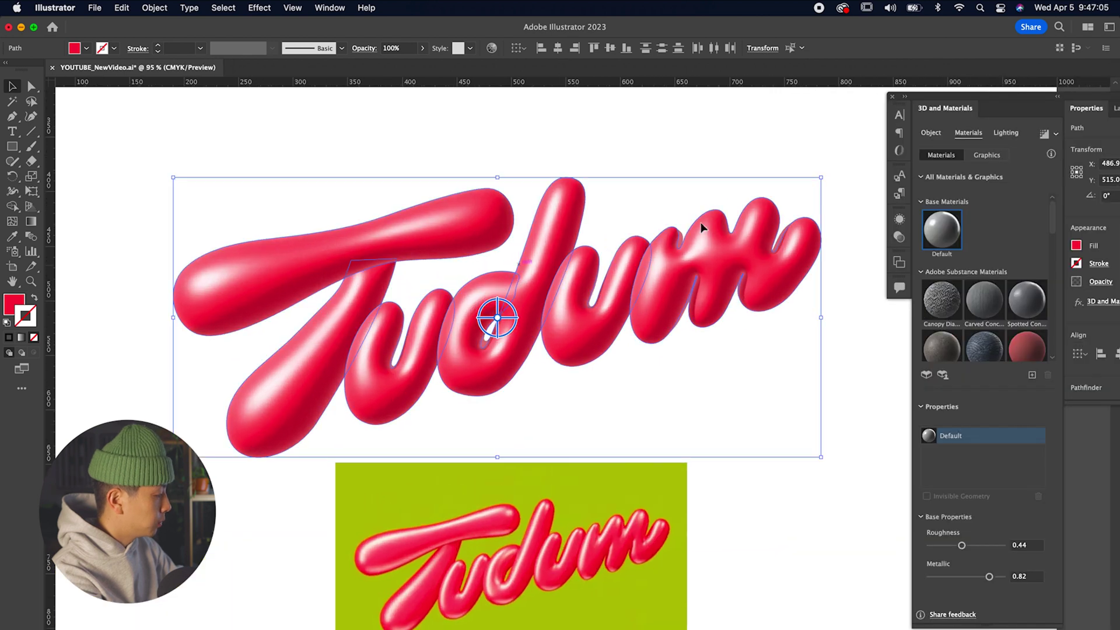
pyautogui.click(1005, 133)
pyautogui.moveTo(985, 455); pyautogui.dragTo(997, 455)
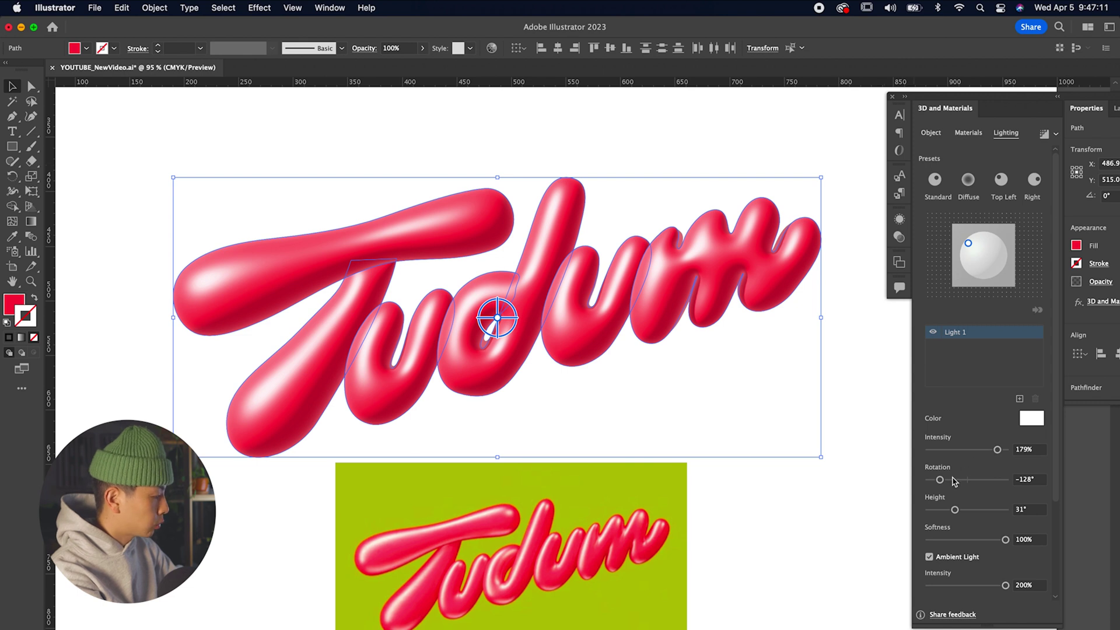
pyautogui.moveTo(940, 479)
pyautogui.mouseDown()
pyautogui.moveTo(951, 481)
pyautogui.moveTo(932, 480)
pyautogui.mouseUp()
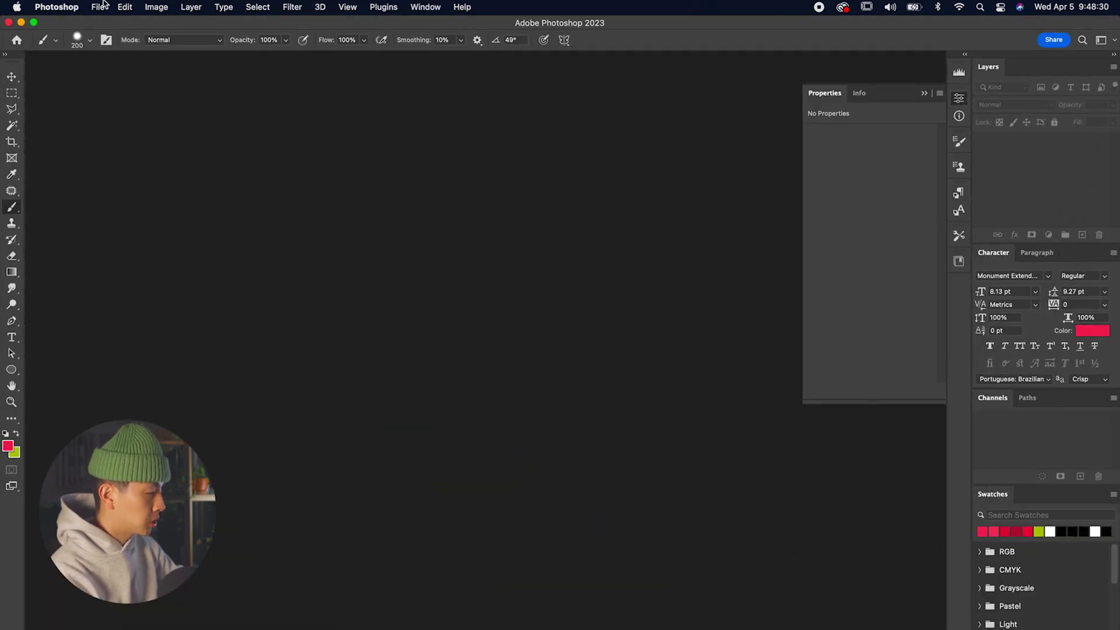
# Create a 2000 × 2000 px, 150 ppi document and fill its background lime green.
pyautogui.click(98, 7)
pyautogui.click(104, 24)
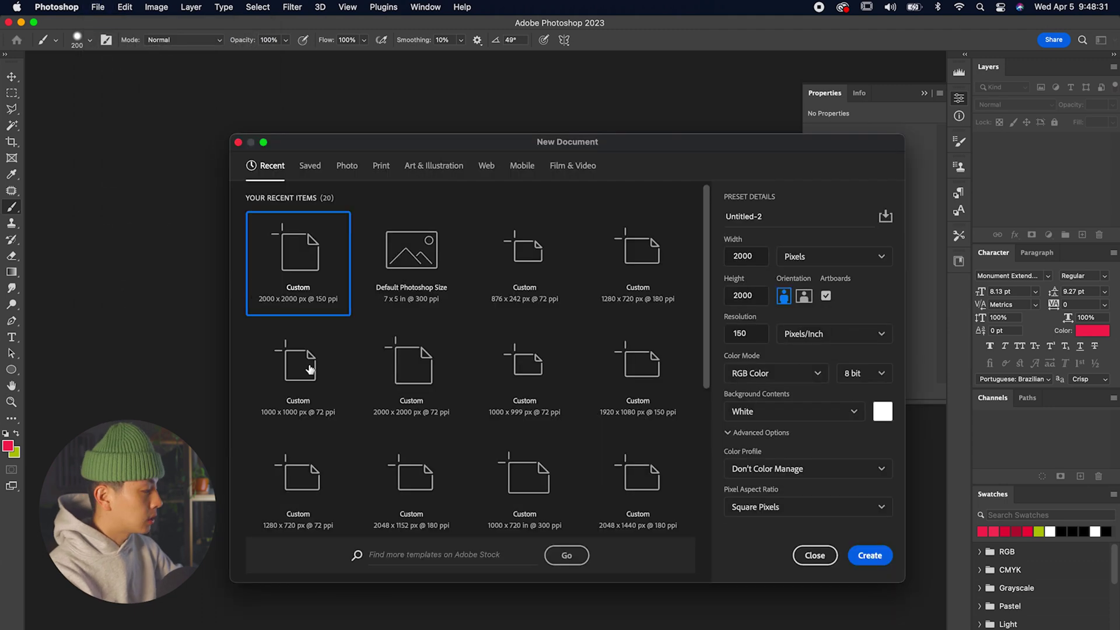
pyautogui.doubleClick(738, 257)
pyautogui.write('2')
pyautogui.doubleClick(736, 295)
pyautogui.write('200')
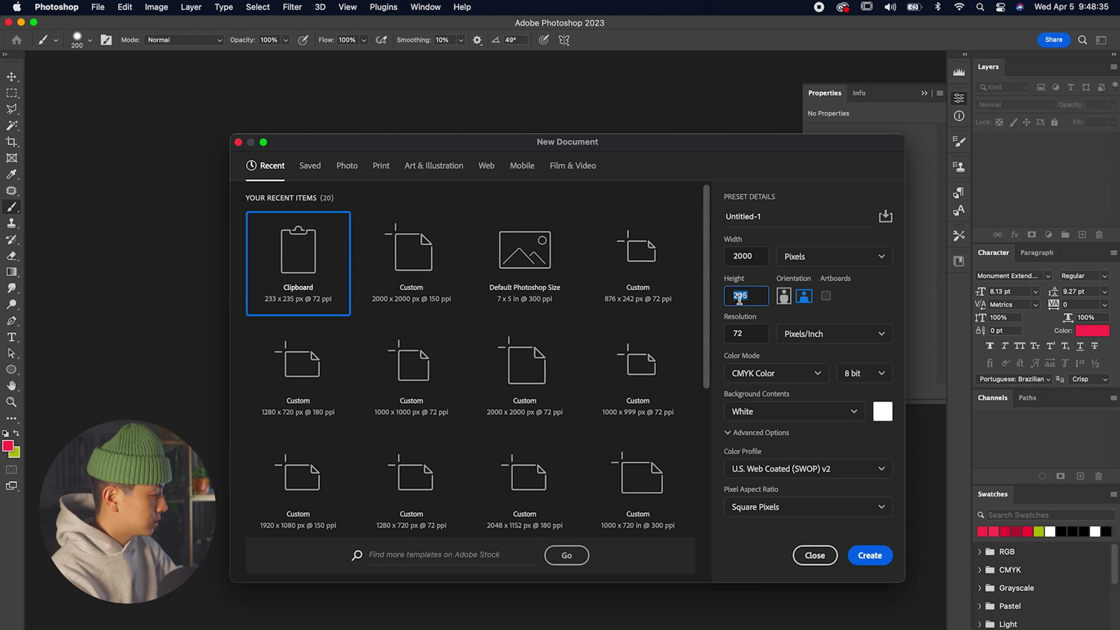
pyautogui.doubleClick(739, 332)
pyautogui.write('150')
pyautogui.press('Return')
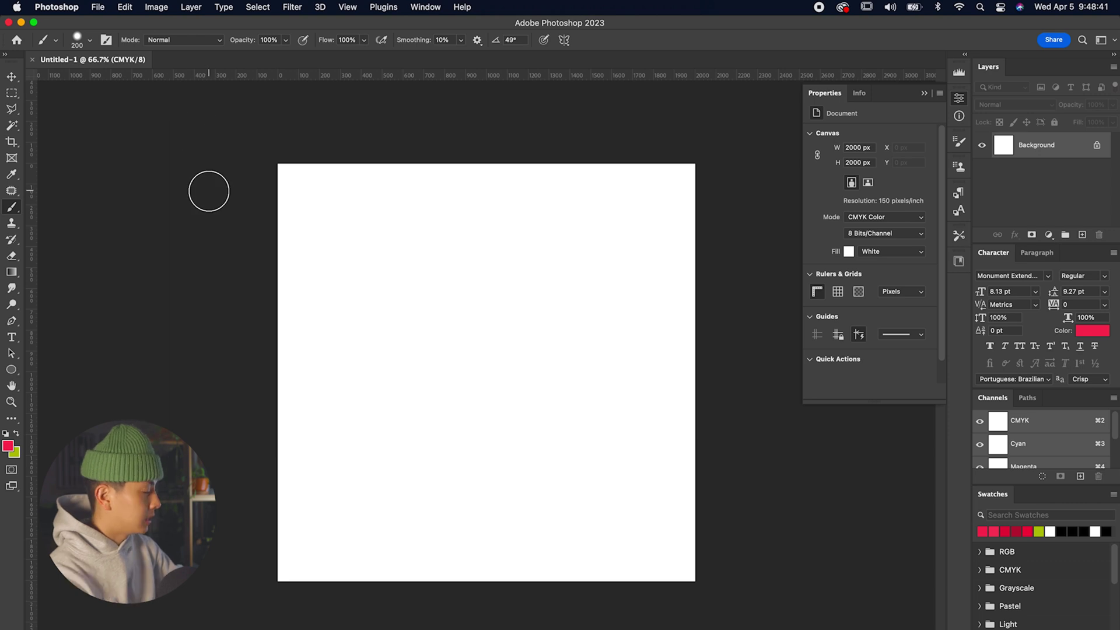
pyautogui.press('super+BackSpace')
pyautogui.press('v')
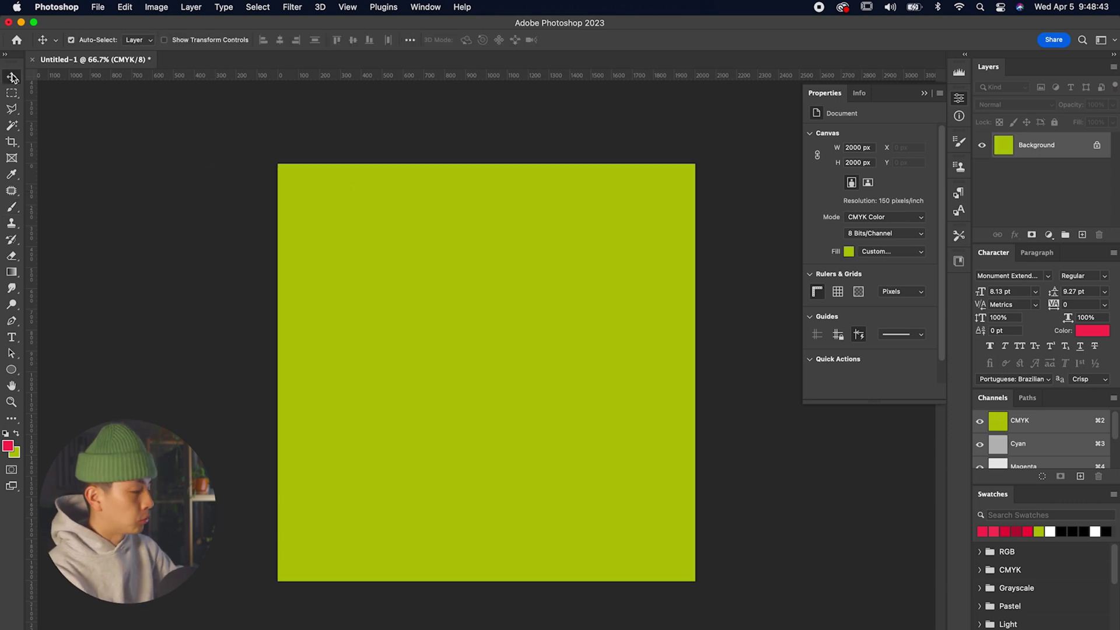
# Bring Illustrator forward, view the artwork at 100%, tidy the colour panels and show Layers.
pyautogui.moveTo(1, 285); pyautogui.dragTo(383, 287)
pyautogui.click(373, 287)
pyautogui.press('super+0')
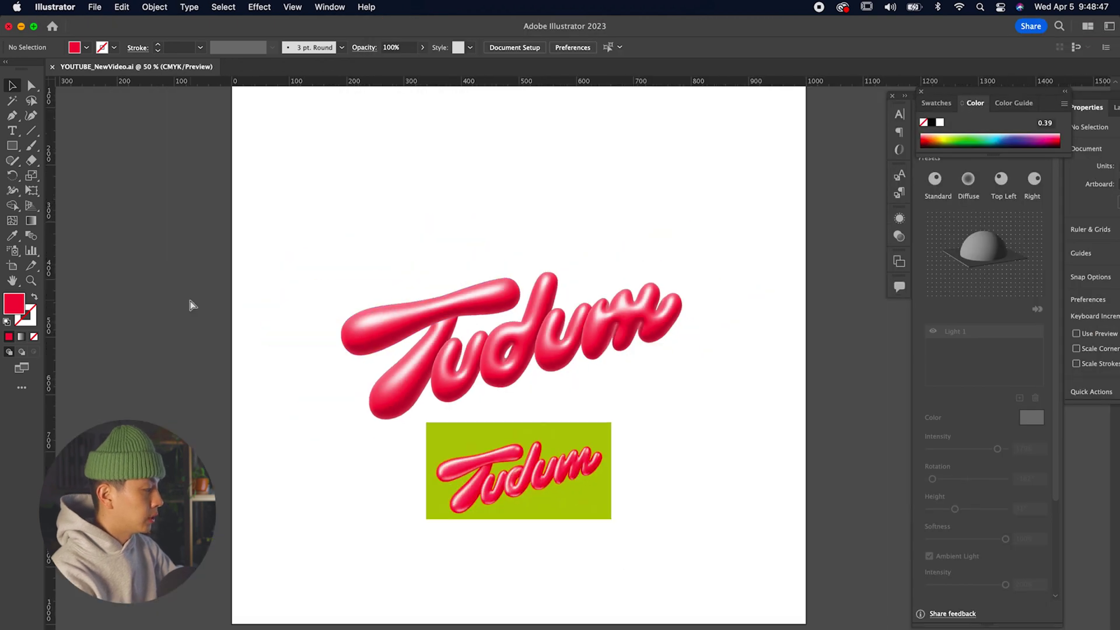
pyautogui.press('super+1')
pyautogui.moveTo(955, 94); pyautogui.dragTo(804, 70)
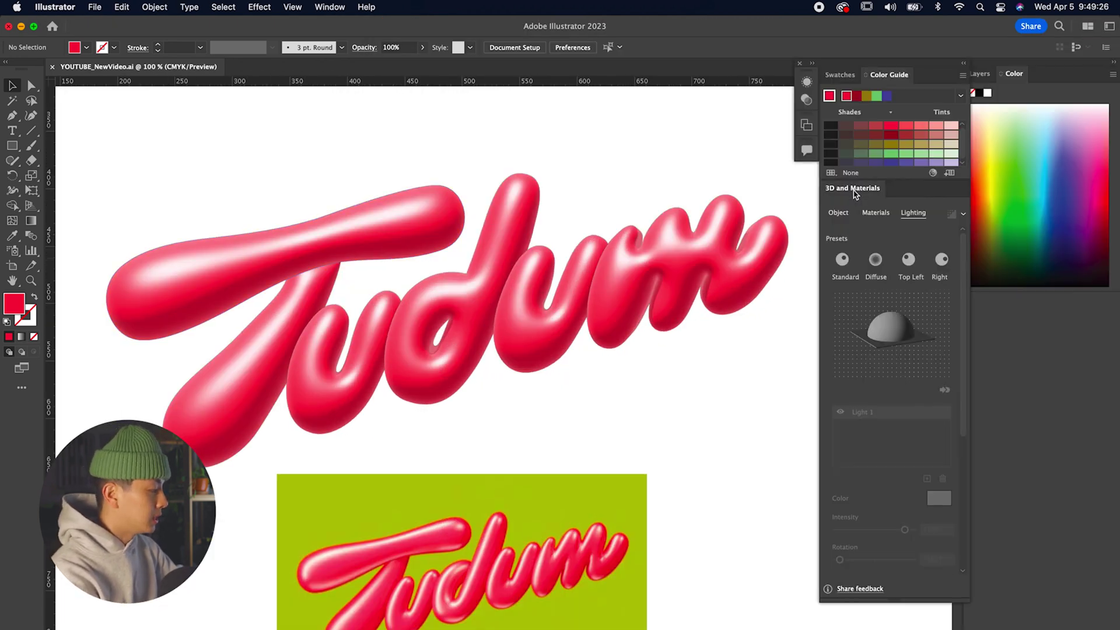
pyautogui.click(799, 63)
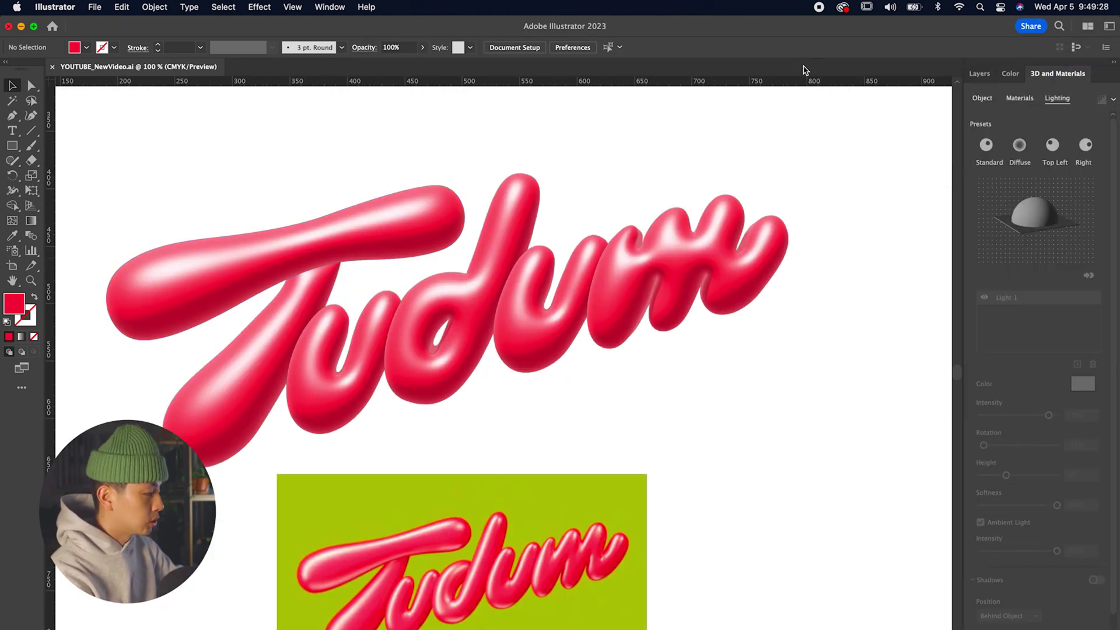
pyautogui.click(979, 73)
# Move the T's top crossbar onto a new layer named Top T.
pyautogui.click(283, 260)
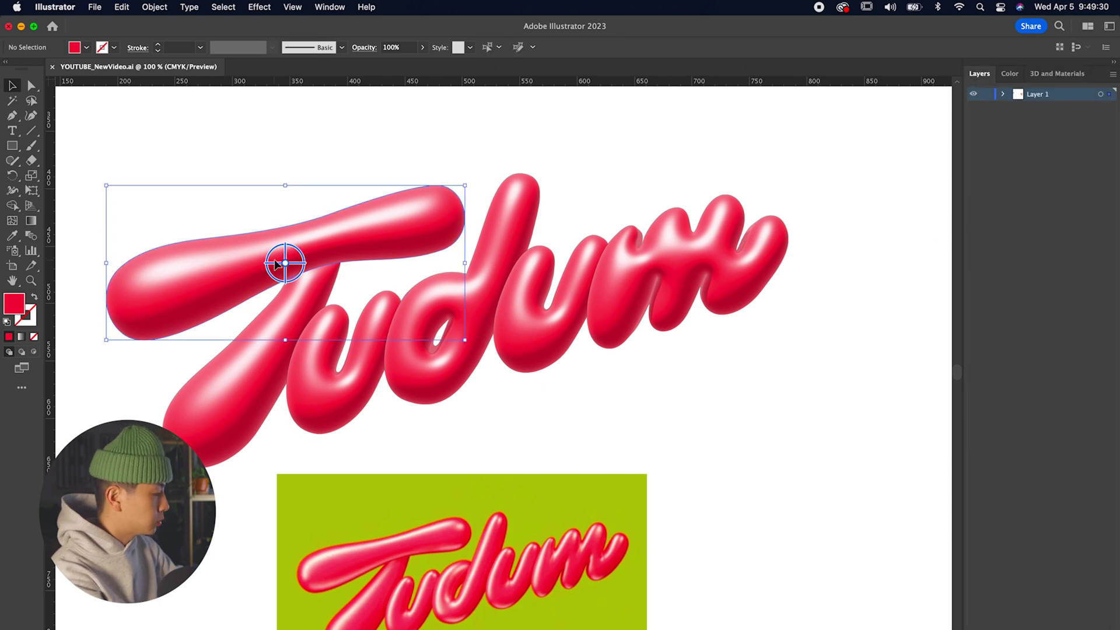
pyautogui.scroll(-3, 283, 260)
pyautogui.hscroll(-3, 660, 145)
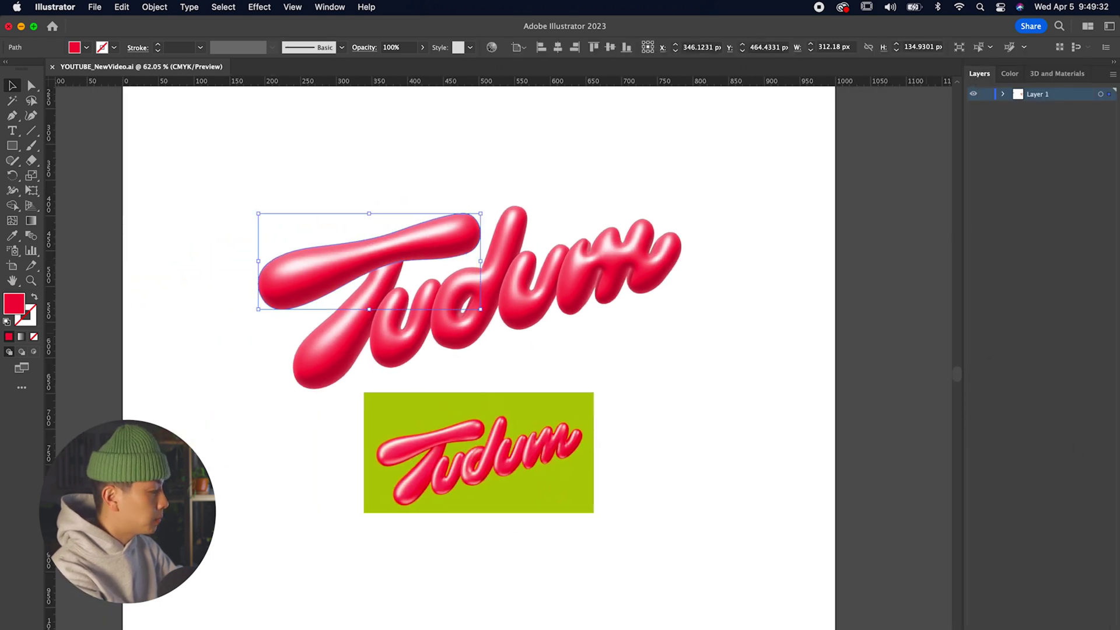
pyautogui.press('super+l')
pyautogui.moveTo(1110, 109); pyautogui.dragTo(1110, 94)
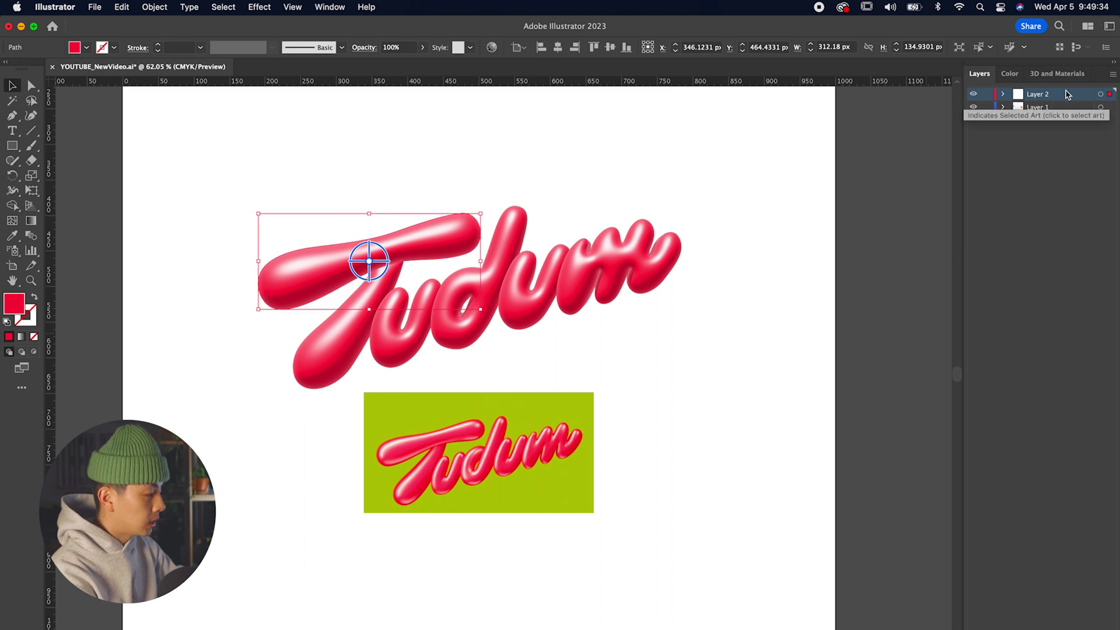
pyautogui.doubleClick(1038, 94)
pyautogui.write('T')
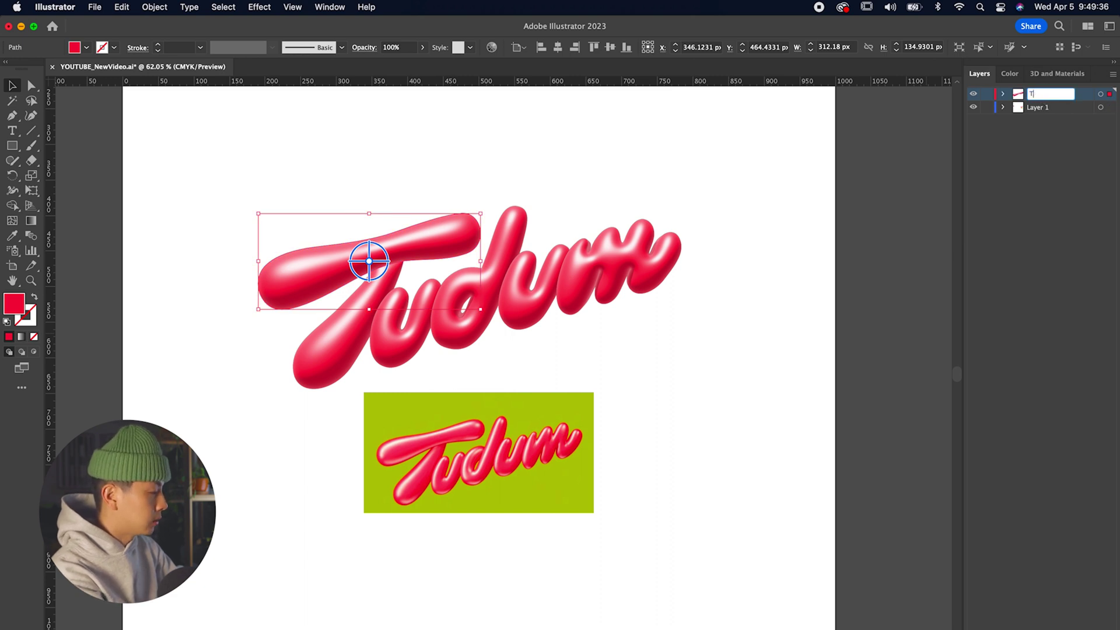
pyautogui.write('po T')
pyautogui.scroll(3, 470, 257)
pyautogui.press('Return')
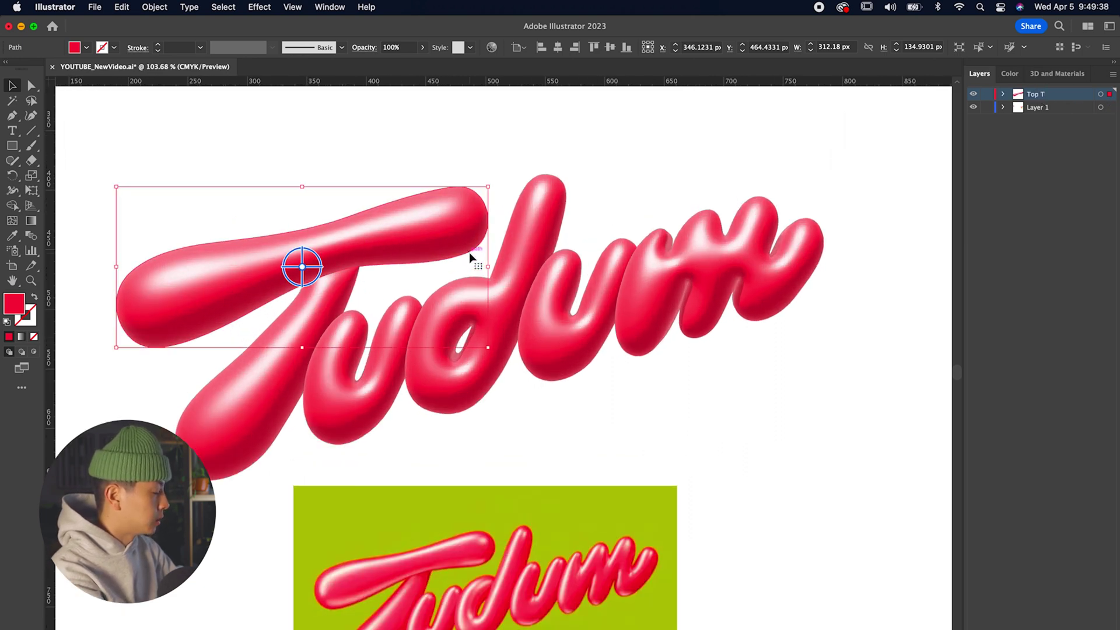
# Name the remaining letter layers, including u and m, reorder them, and zoom out.
pyautogui.click(217, 430)
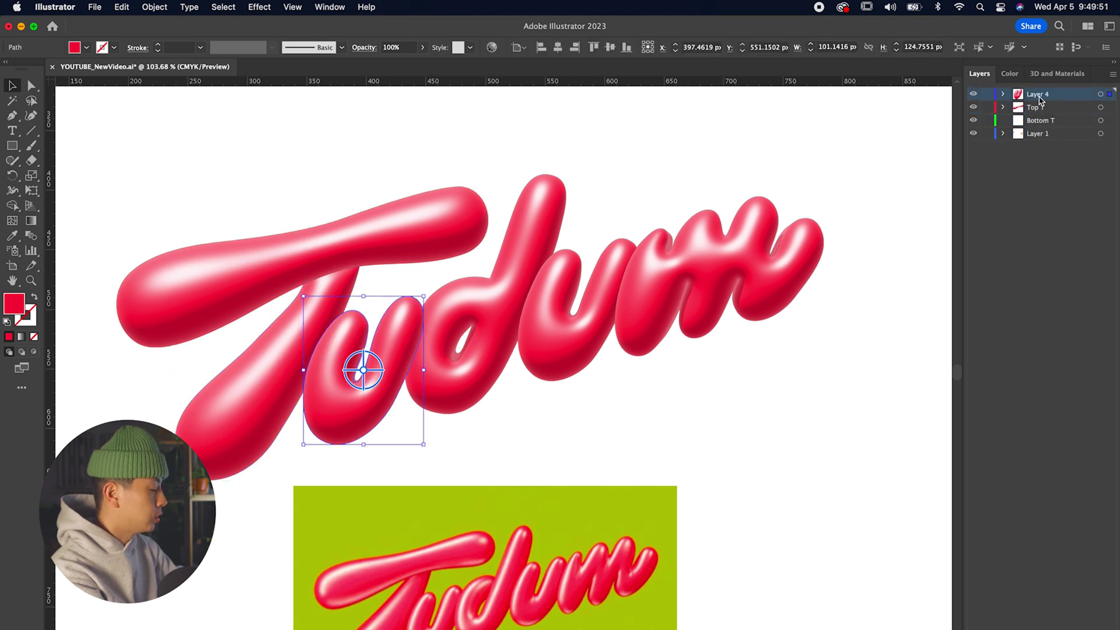
pyautogui.doubleClick(1038, 94)
pyautogui.write('U')
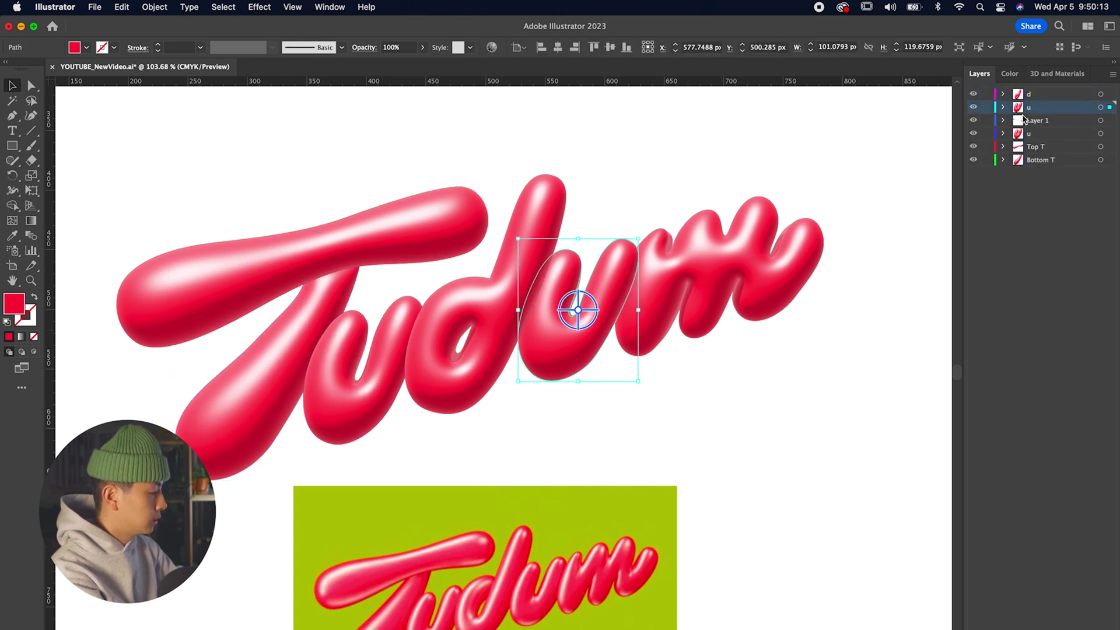
pyautogui.moveTo(1031, 110); pyautogui.dragTo(1033, 94)
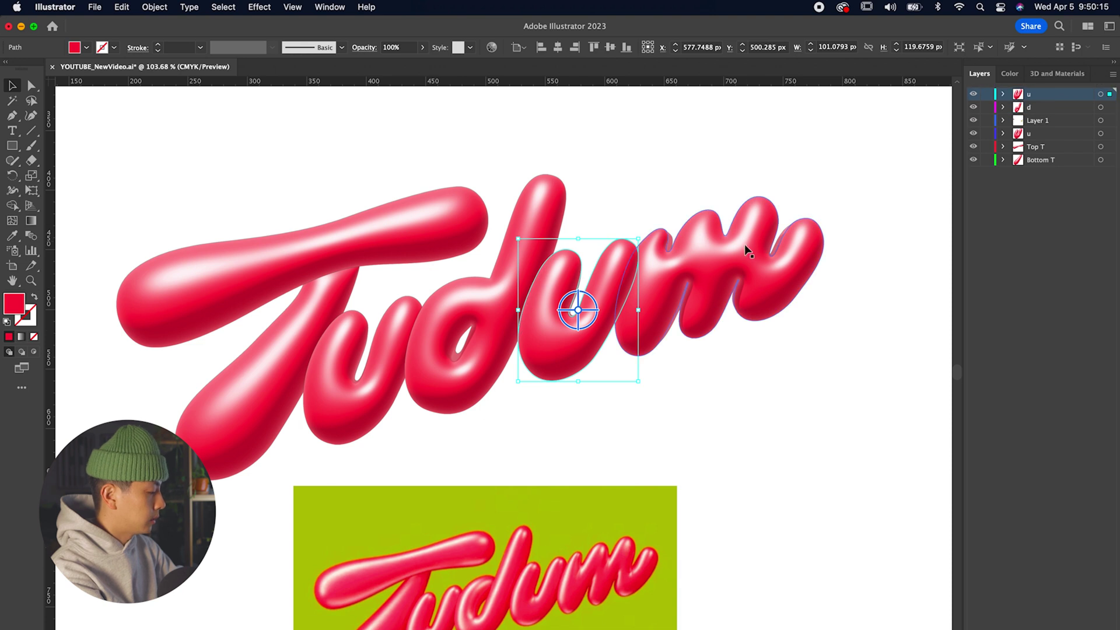
pyautogui.click(746, 247)
pyautogui.doubleClick(1032, 106)
pyautogui.write('m')
pyautogui.press('Return')
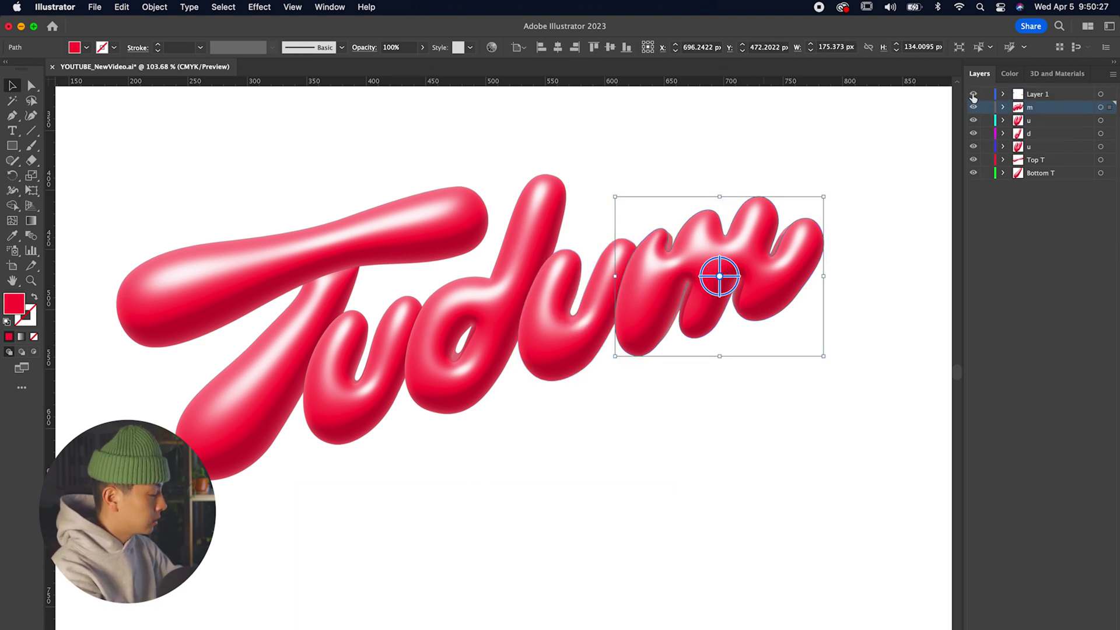
pyautogui.press('super+minus')
pyautogui.press('super+minus')
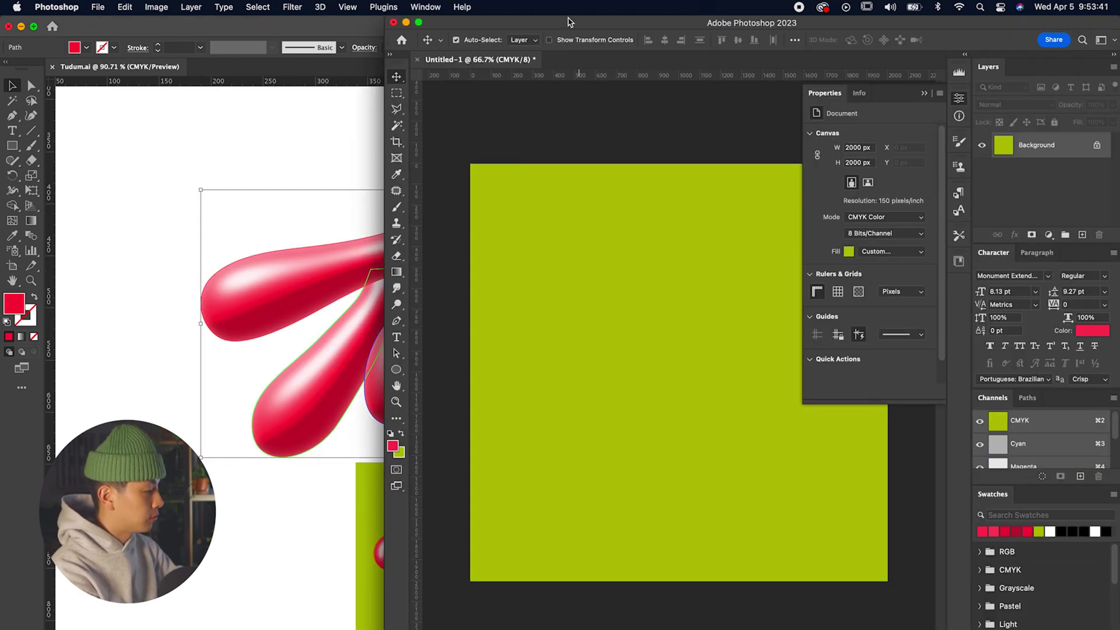
# Maximise Photoshop and paste the Illustrator lettering in as separate layers.
pyautogui.doubleClick(568, 23)
pyautogui.press('super+v')
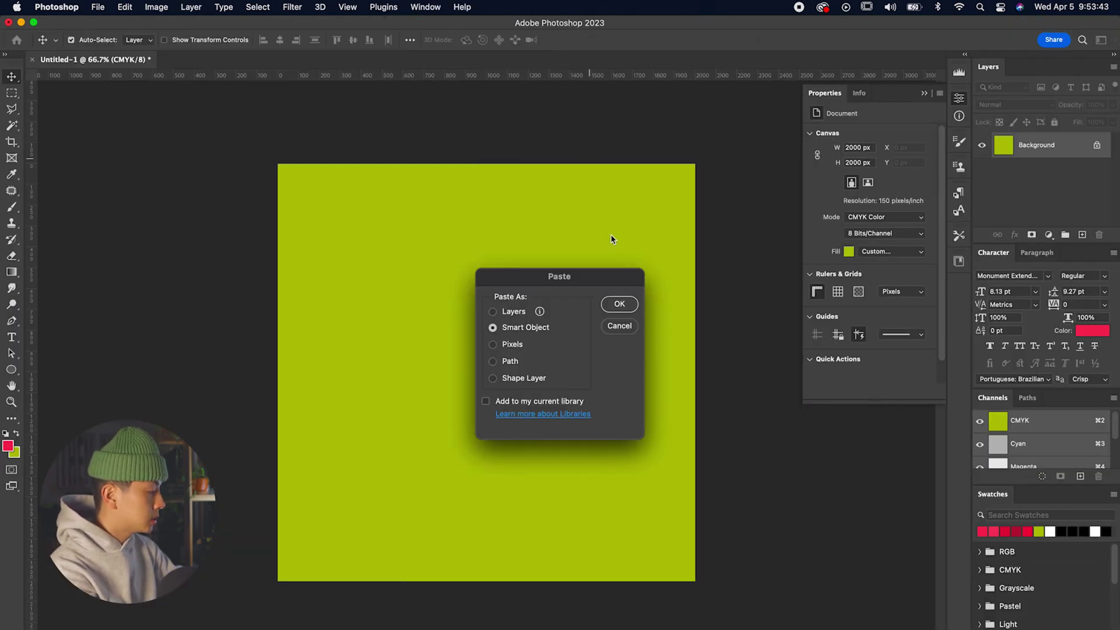
pyautogui.click(493, 313)
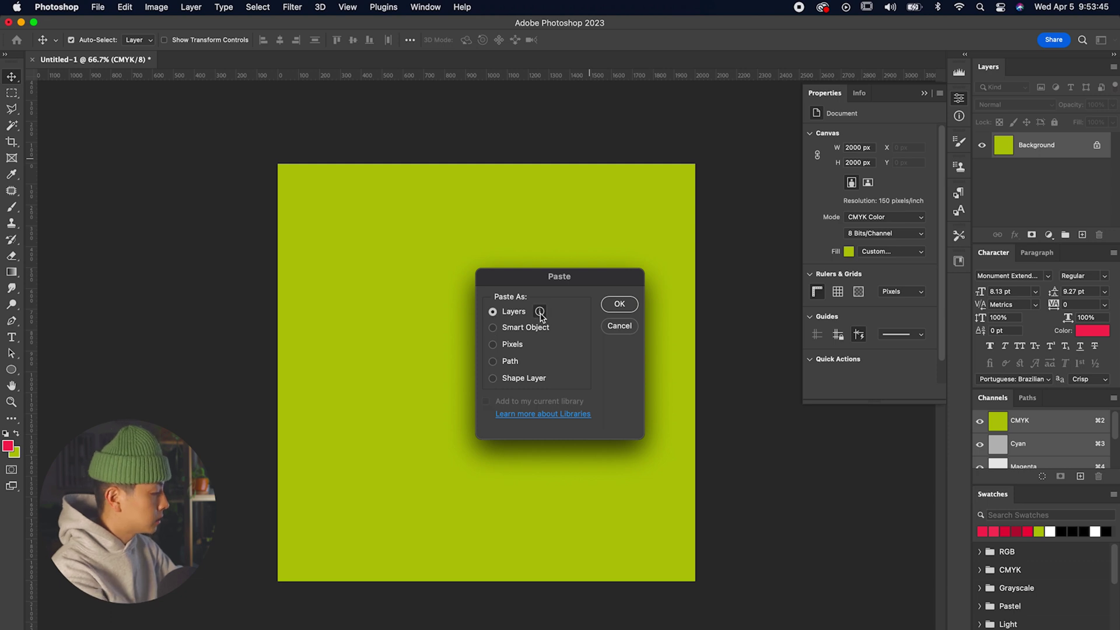
pyautogui.click(619, 304)
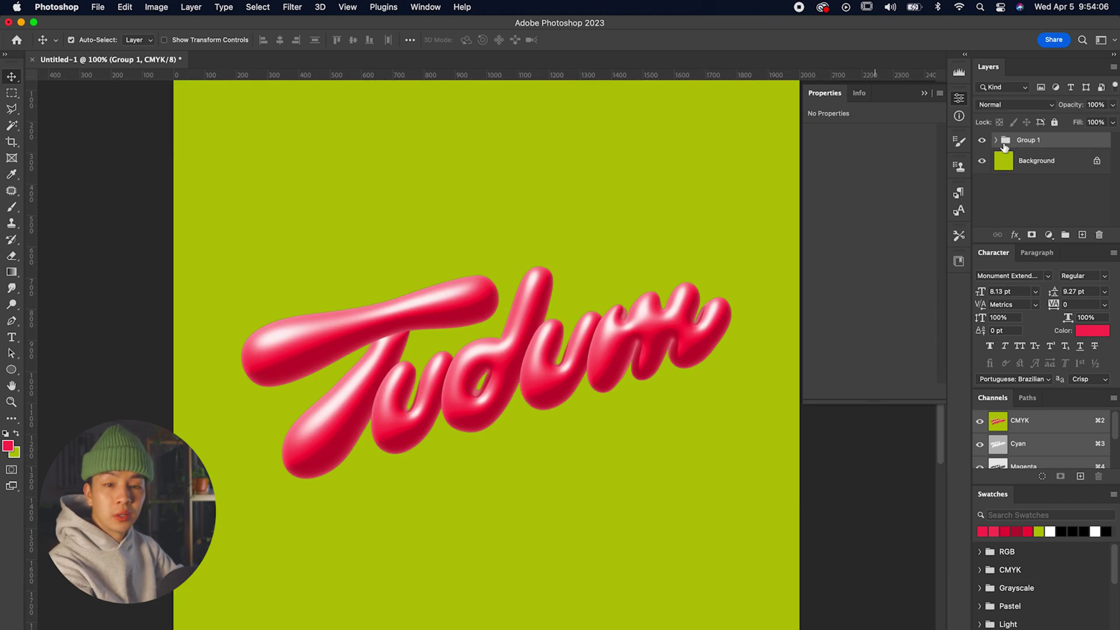
# Expand the pasted group's m, d and Top T layer groups and hide document properties.
pyautogui.click(999, 140)
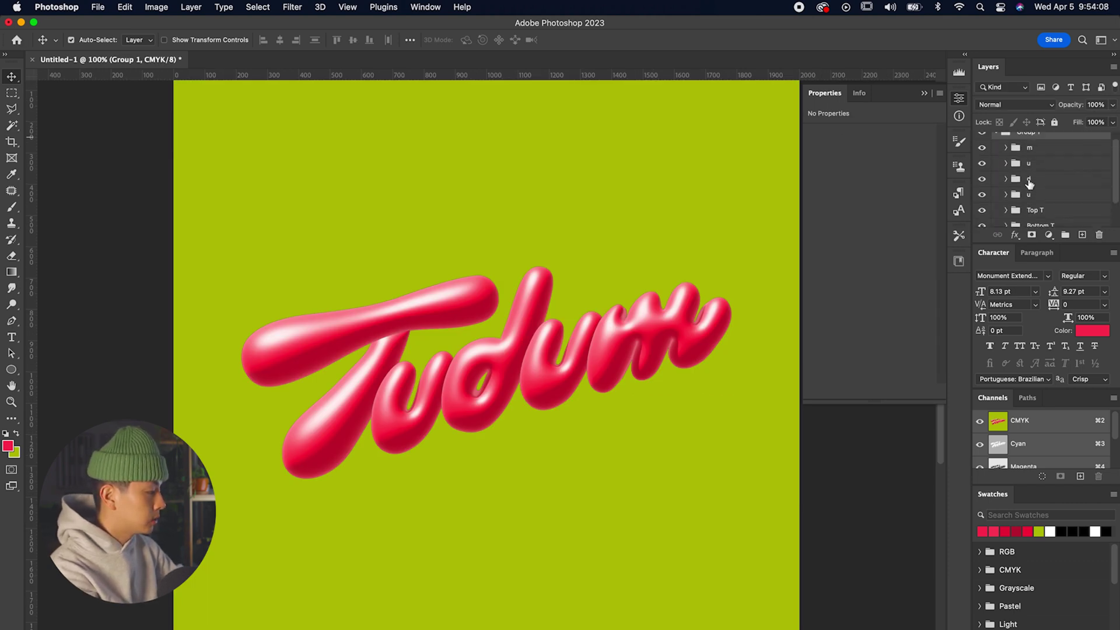
pyautogui.scroll(-1, 1014, 175)
pyautogui.click(1006, 148)
pyautogui.click(1006, 203)
pyautogui.scroll(-2, 1006, 207)
pyautogui.click(1006, 179)
pyautogui.scroll(-1, 1006, 186)
pyautogui.click(1005, 188)
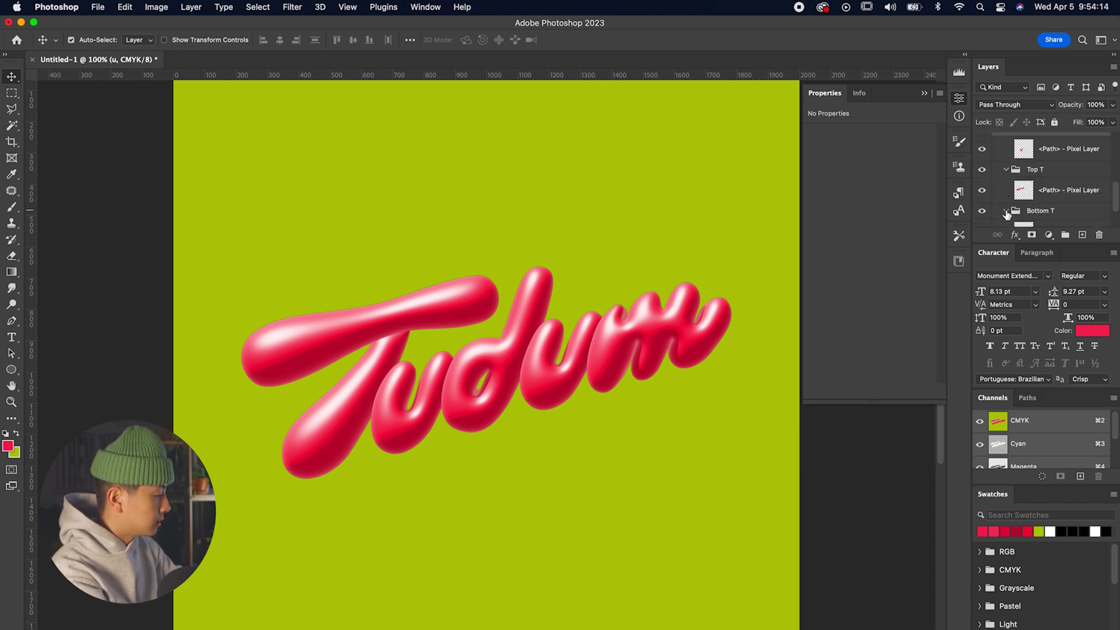
pyautogui.click(924, 93)
# Zoom and pan to frame the enlarged T and the letters after it.
pyautogui.scroll(3, 1027, 189)
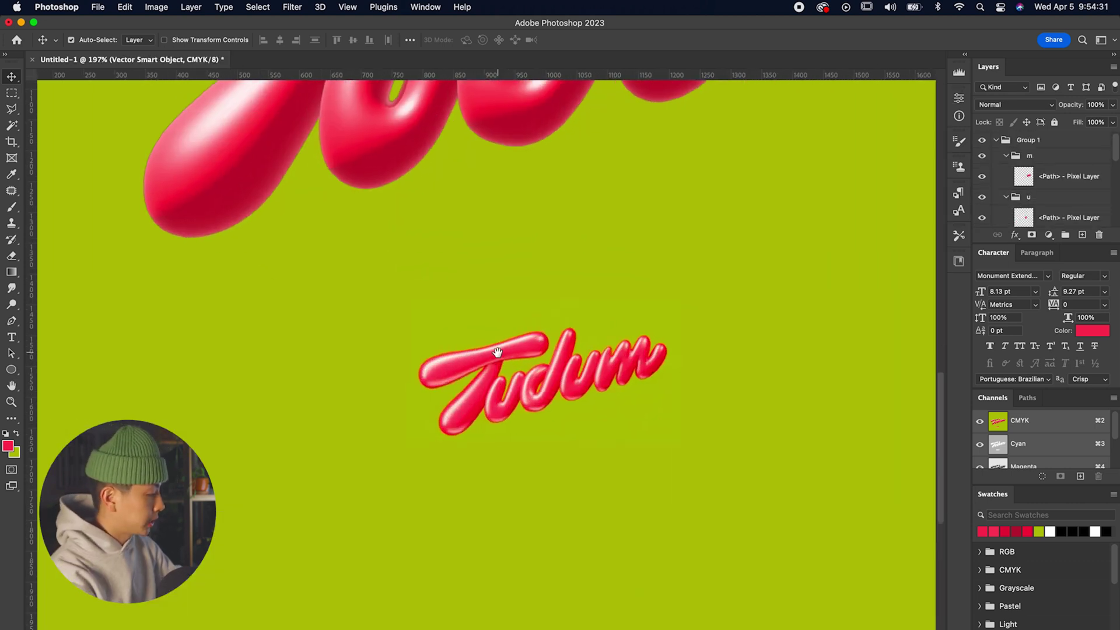
pyautogui.scroll(5, 497, 352)
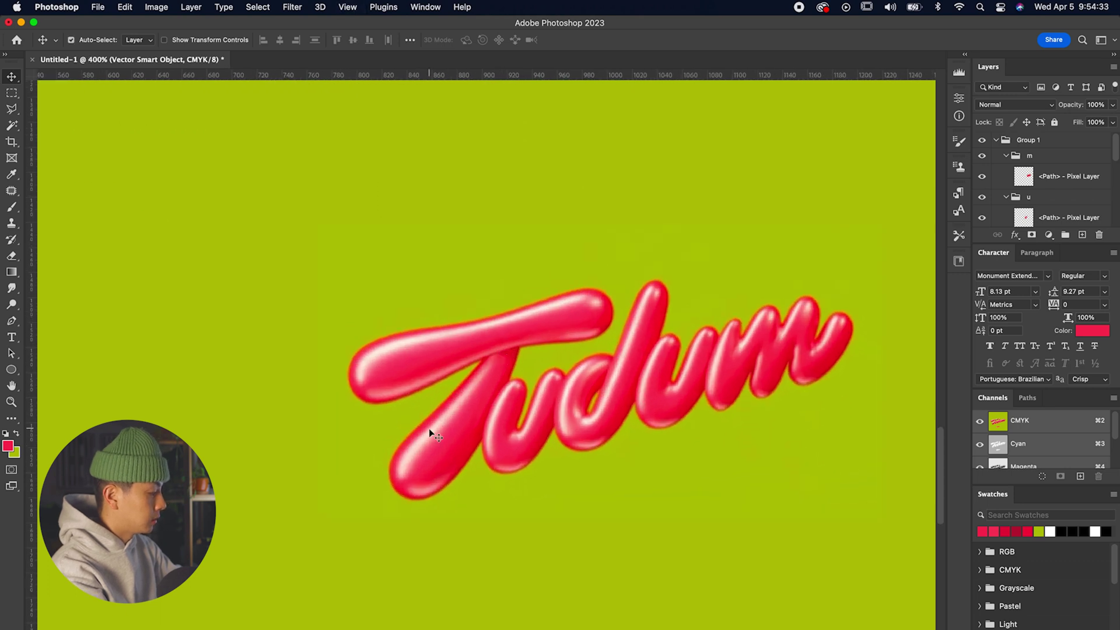
pyautogui.scroll(-5, 425, 428)
pyautogui.moveTo(493, 258); pyautogui.dragTo(431, 421)
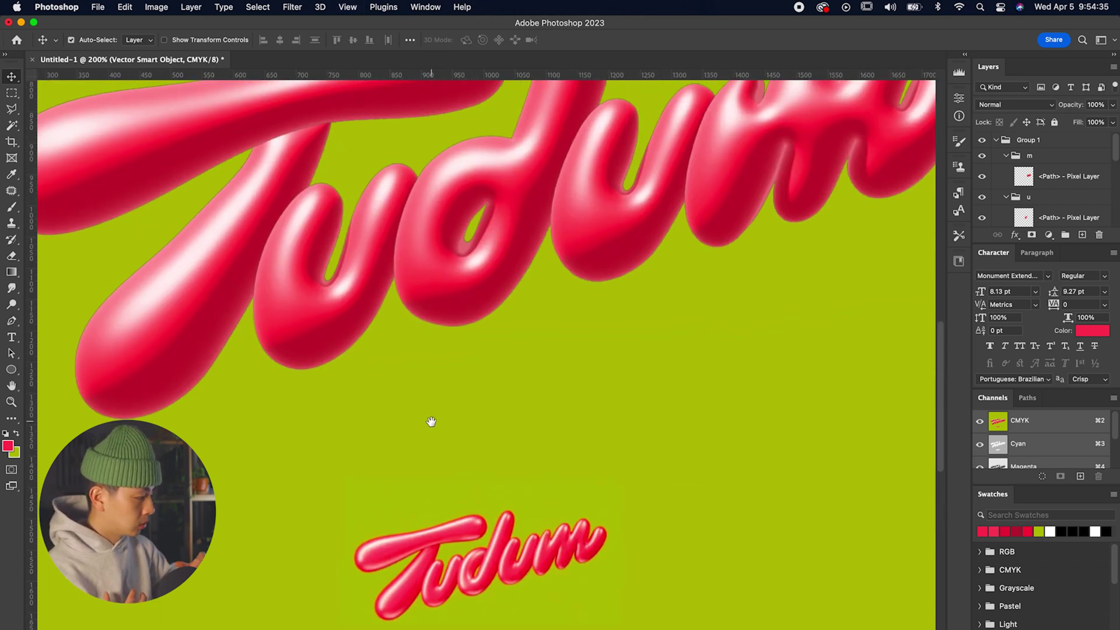
pyautogui.moveTo(149, 299); pyautogui.dragTo(316, 304)
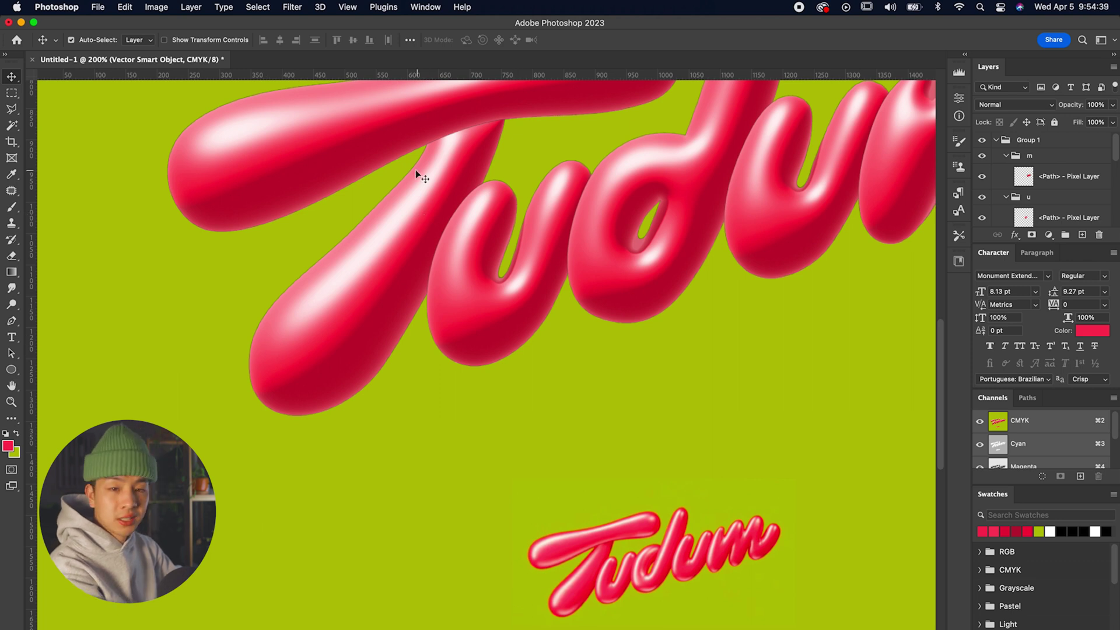
pyautogui.moveTo(432, 165); pyautogui.dragTo(406, 317)
pyautogui.scroll(-3, 406, 317)
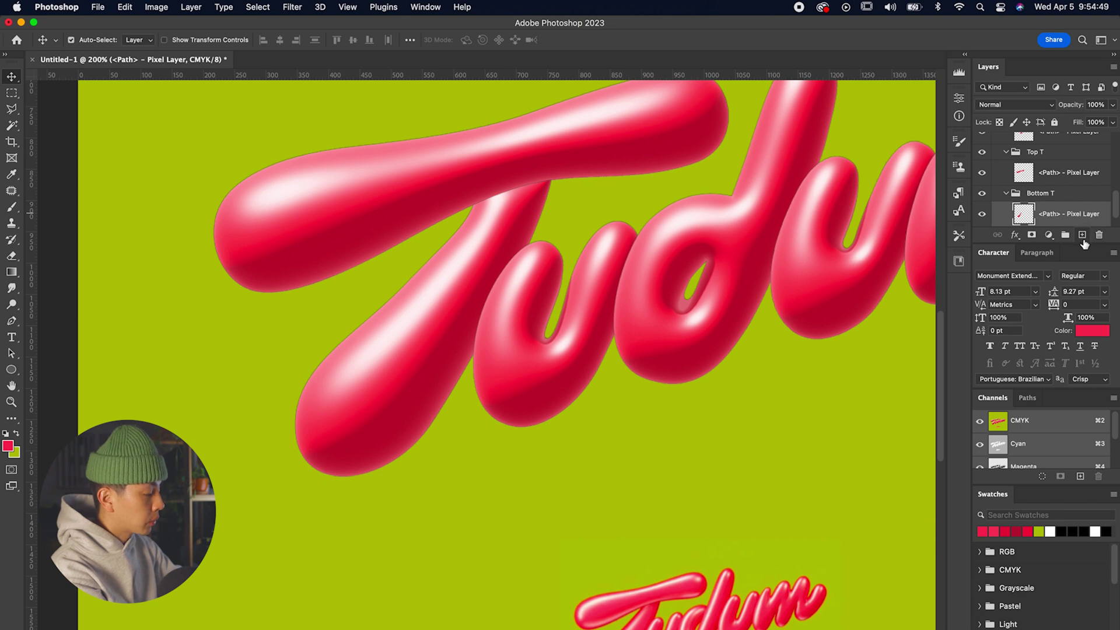
# Add a new layer clipped to the Bottom T shape and sample a red from the lettering.
pyautogui.click(1082, 235)
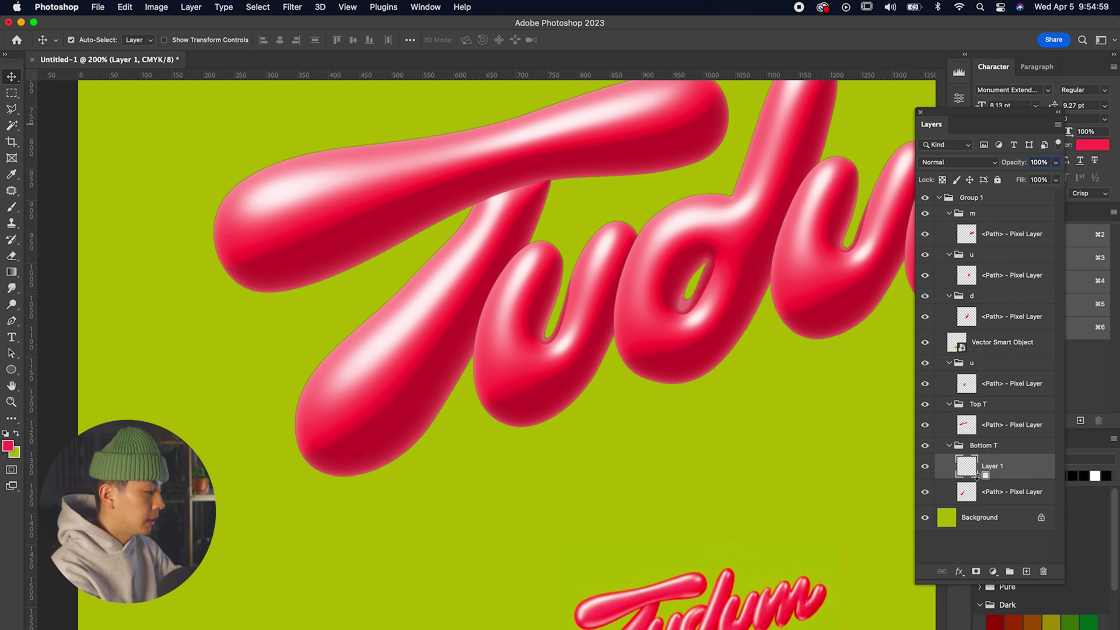
pyautogui.keyDown('alt'); pyautogui.click(978, 475); pyautogui.keyUp('alt')
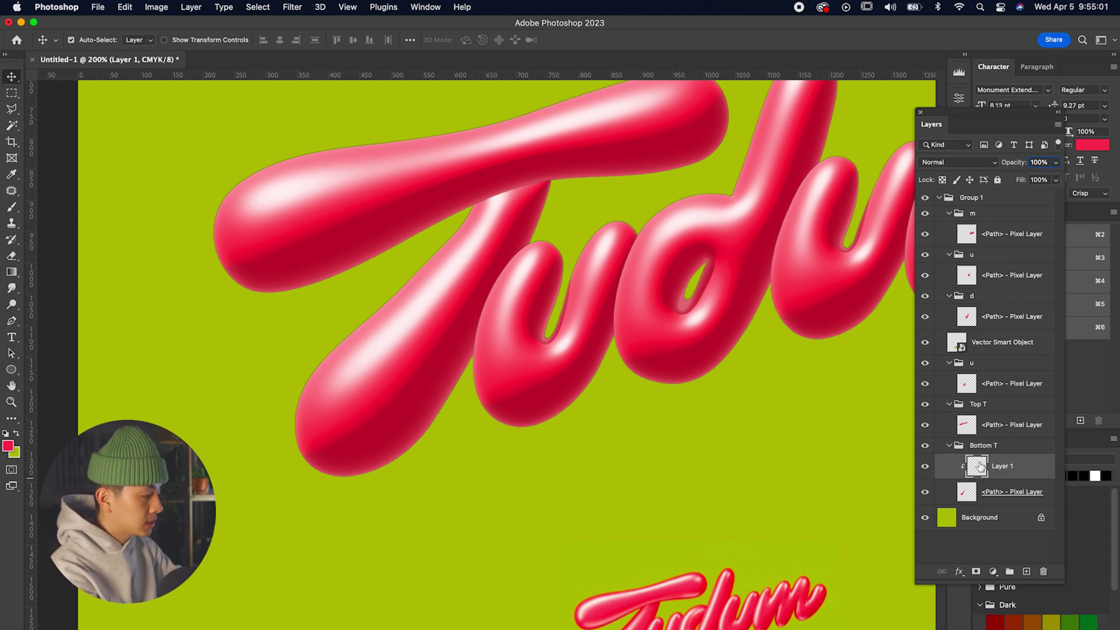
pyautogui.click(12, 176)
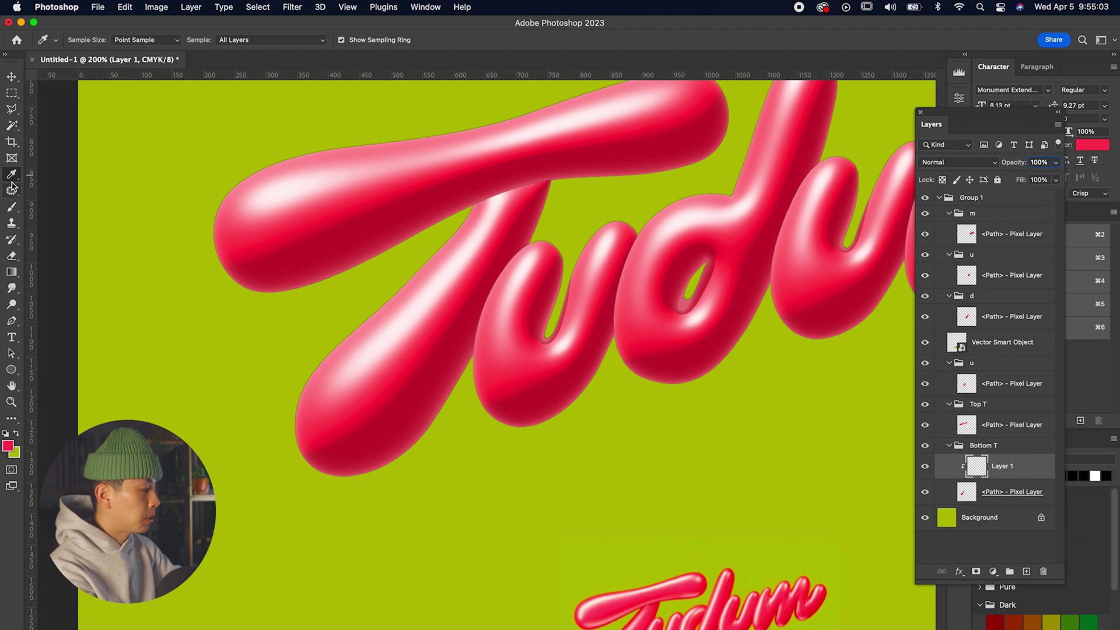
pyautogui.click(404, 356)
pyautogui.click(403, 357)
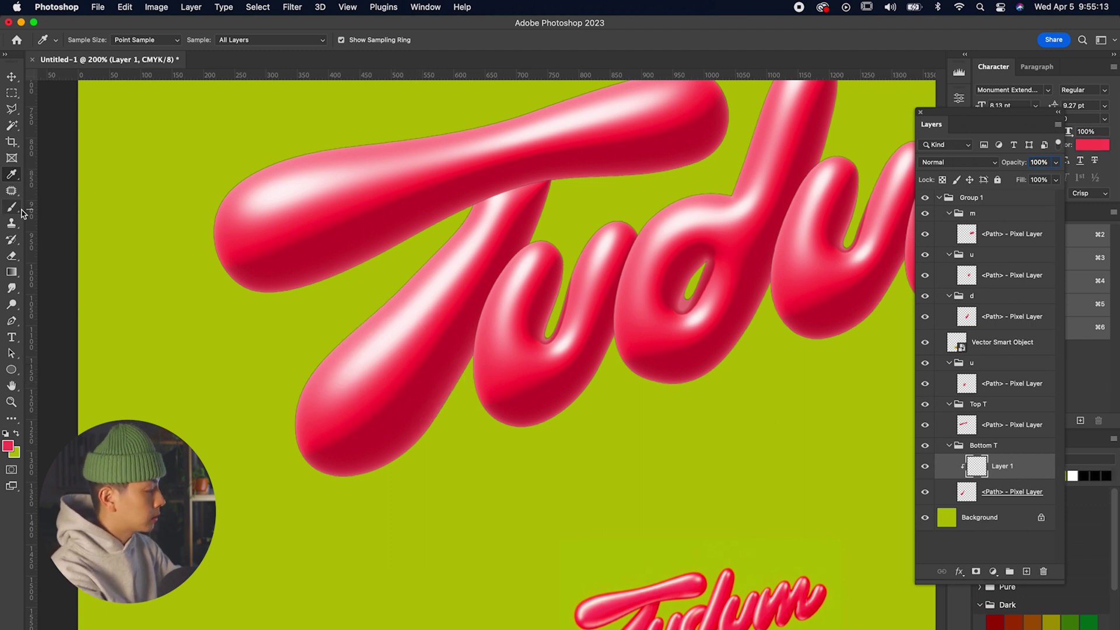
# Paint darker shading along the T stem's lower edge with a soft brush.
pyautogui.click(12, 207)
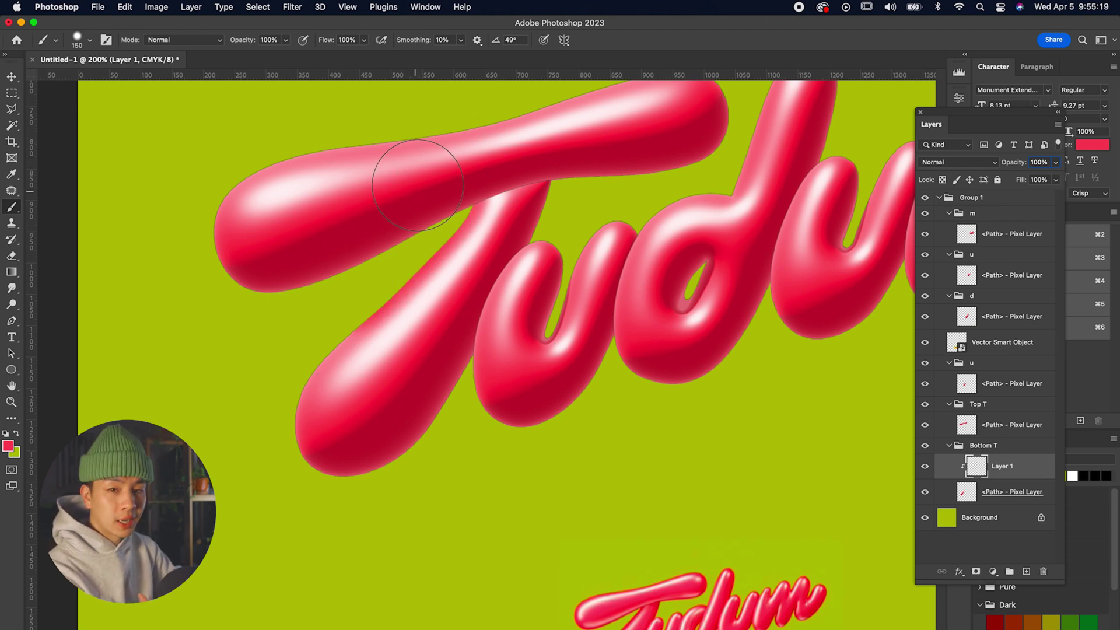
pyautogui.moveTo(320, 295)
pyautogui.mouseDown()
pyautogui.moveTo(243, 401)
pyautogui.moveTo(324, 294)
pyautogui.mouseUp()
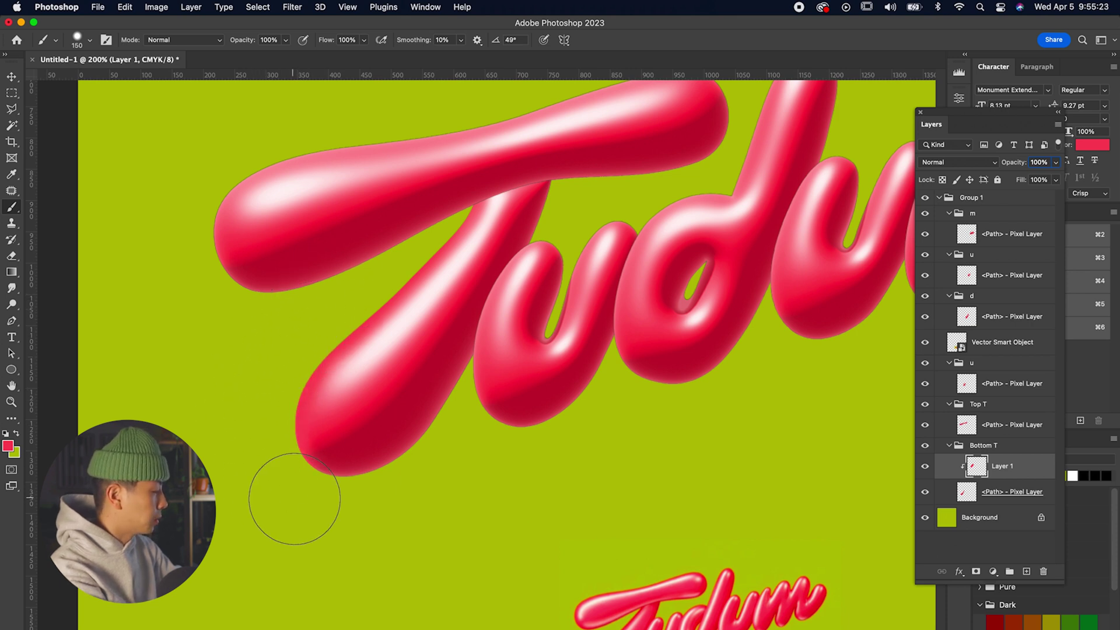
pyautogui.press('super+minus')
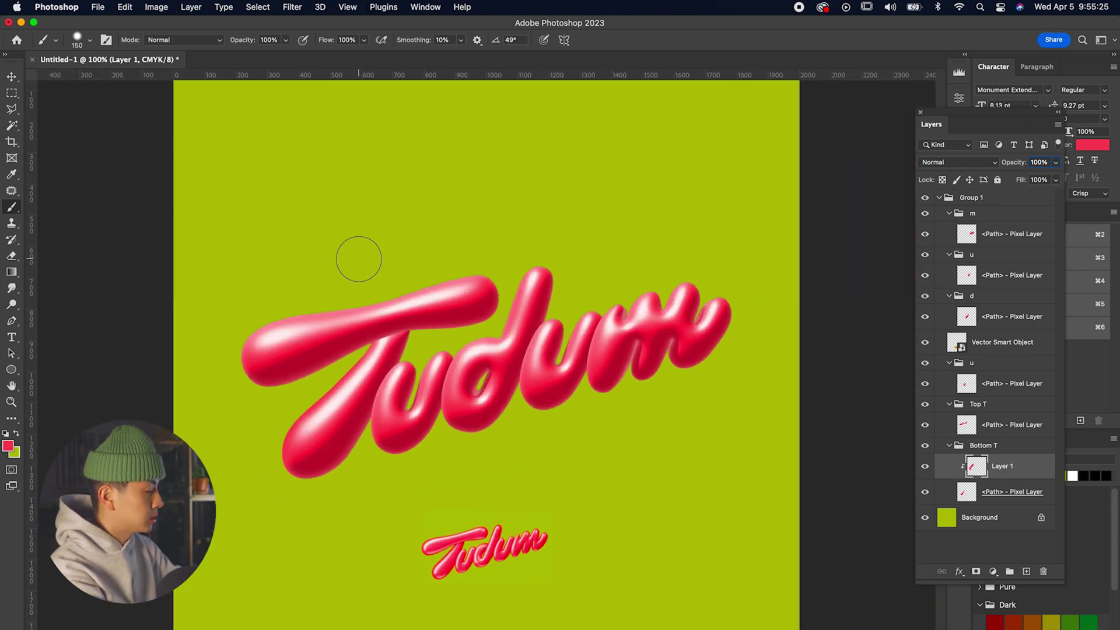
pyautogui.press('super+equal')
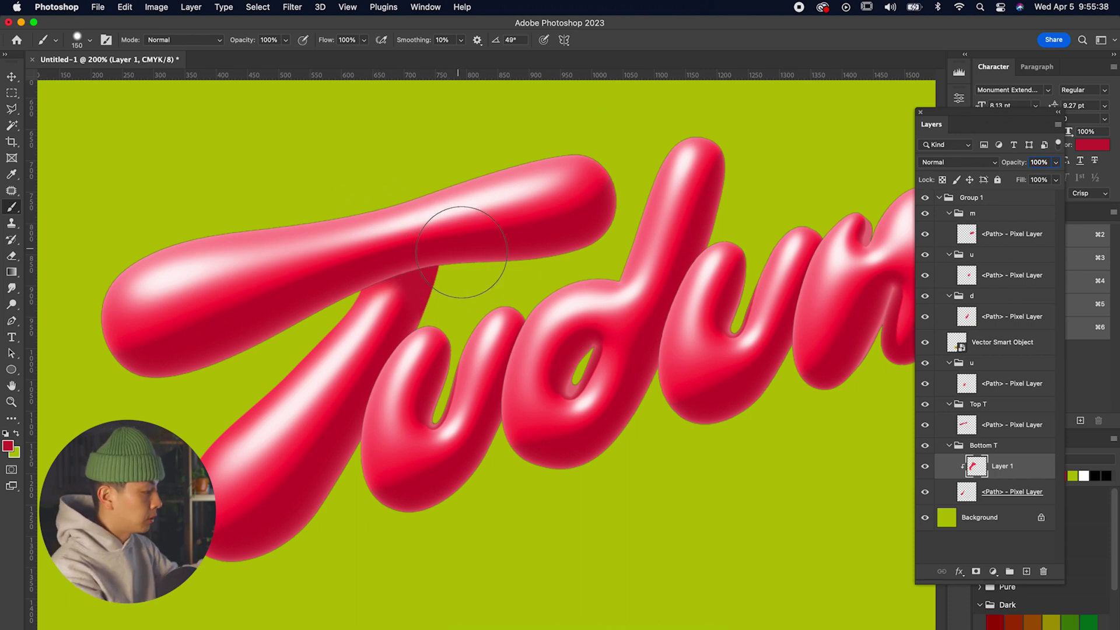
pyautogui.press('super+minus')
pyautogui.press('super+minus')
pyautogui.press('super+minus')
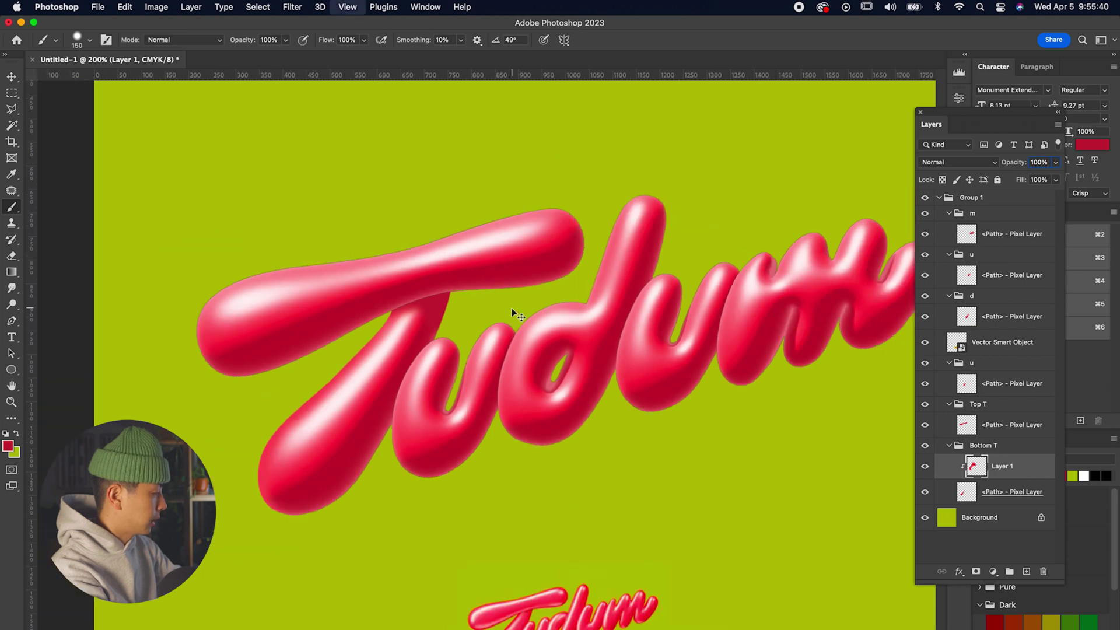
pyautogui.press('super+equal')
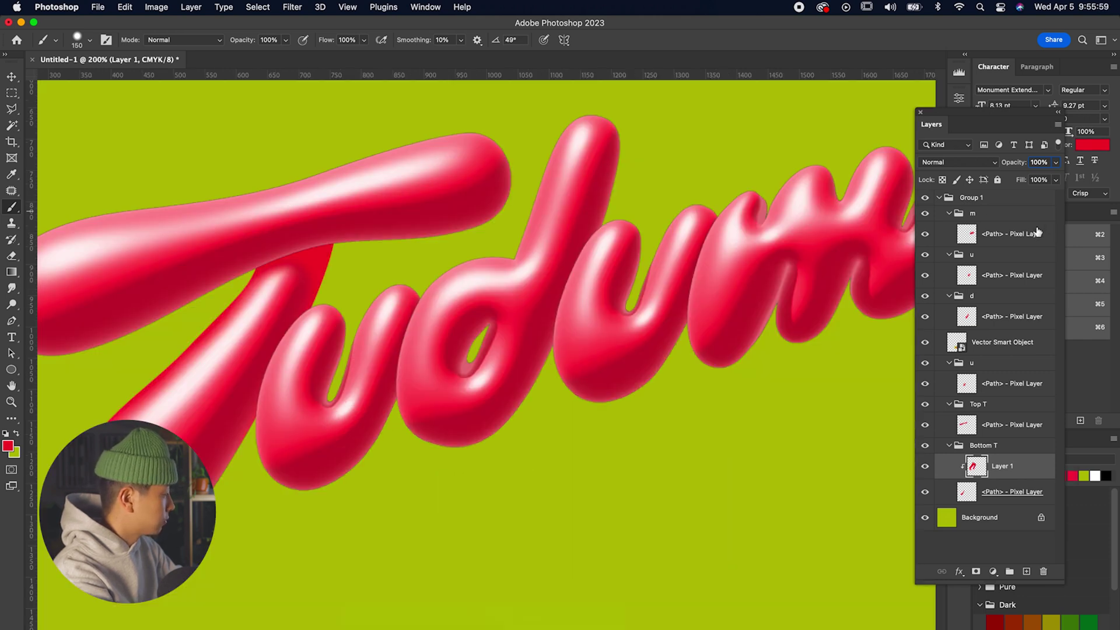
# Add a Brightness/Contrast adjustment layer to Group 1.
pyautogui.click(971, 198)
pyautogui.click(258, 7)
pyautogui.moveTo(191, 7)
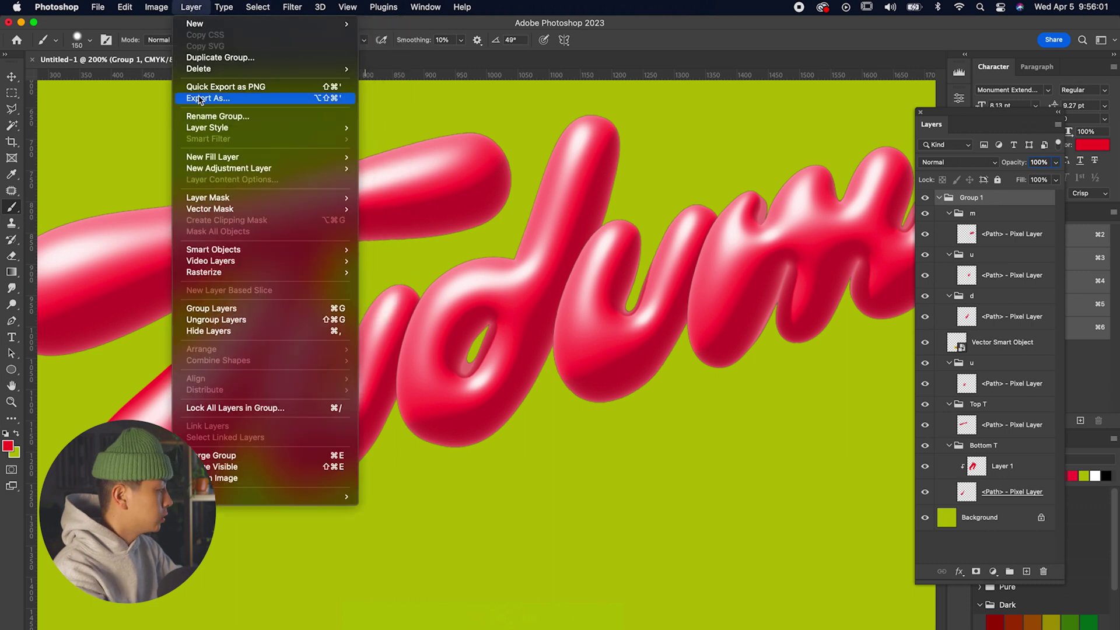
pyautogui.moveTo(251, 157)
pyautogui.moveTo(292, 168)
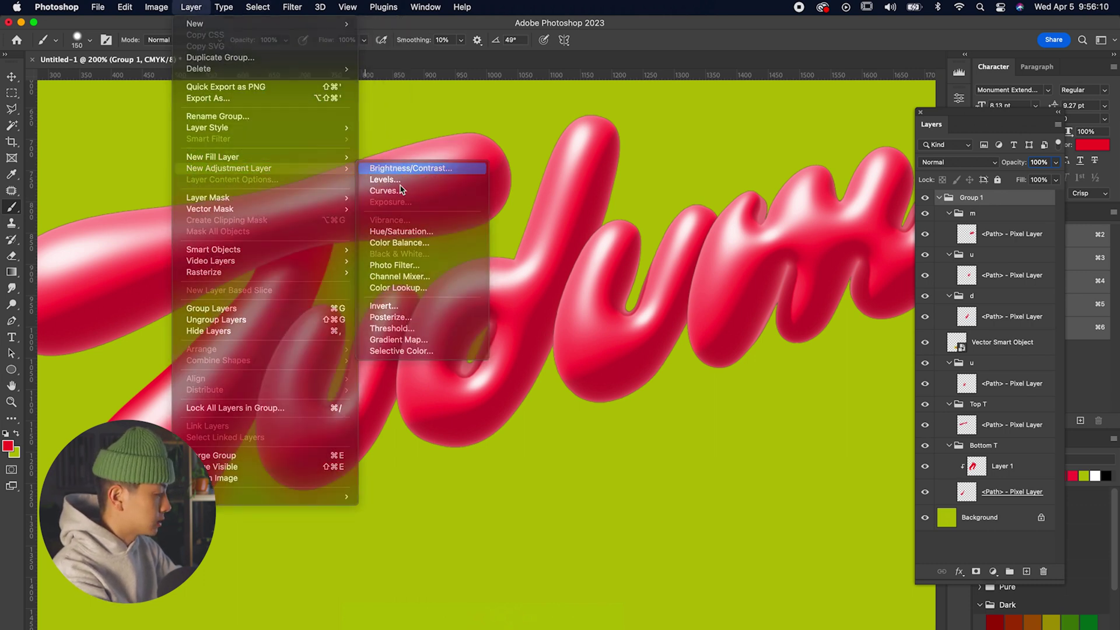
pyautogui.click(403, 168)
pyautogui.click(669, 325)
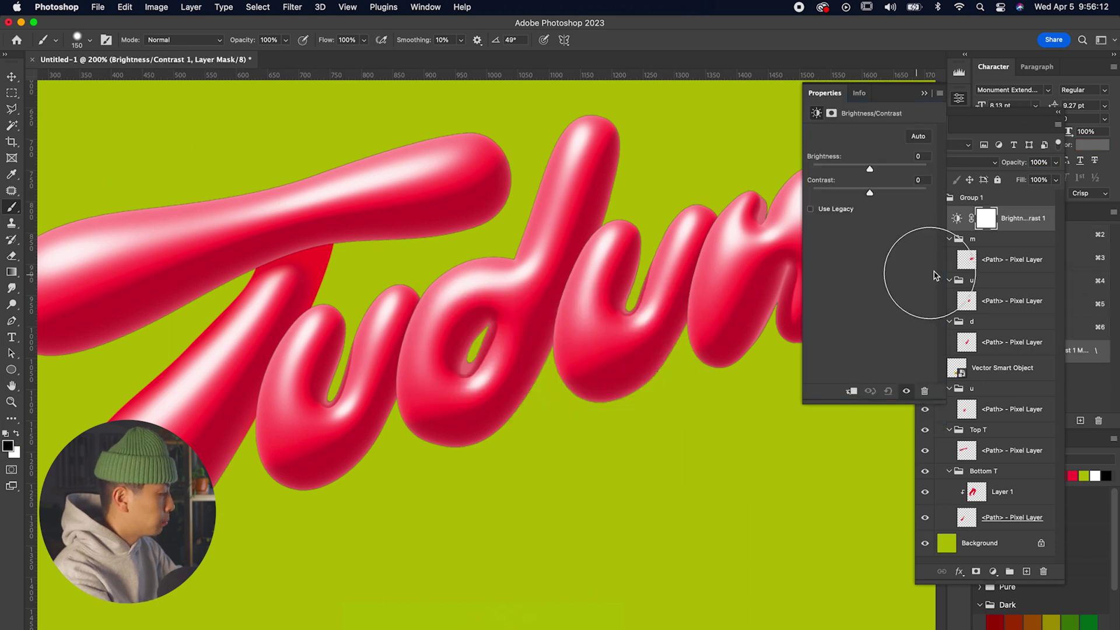
# Set brightness to 29 and contrast to 19, moving the settings panel aside.
pyautogui.moveTo(870, 170); pyautogui.dragTo(886, 170)
pyautogui.press('super+minus')
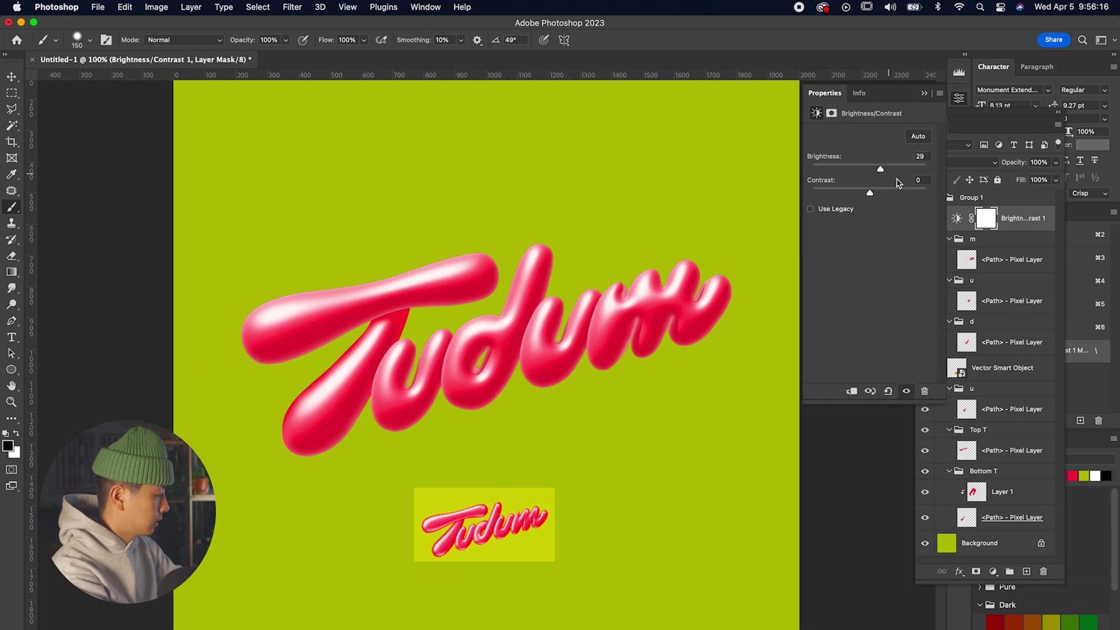
pyautogui.moveTo(875, 191); pyautogui.dragTo(885, 191)
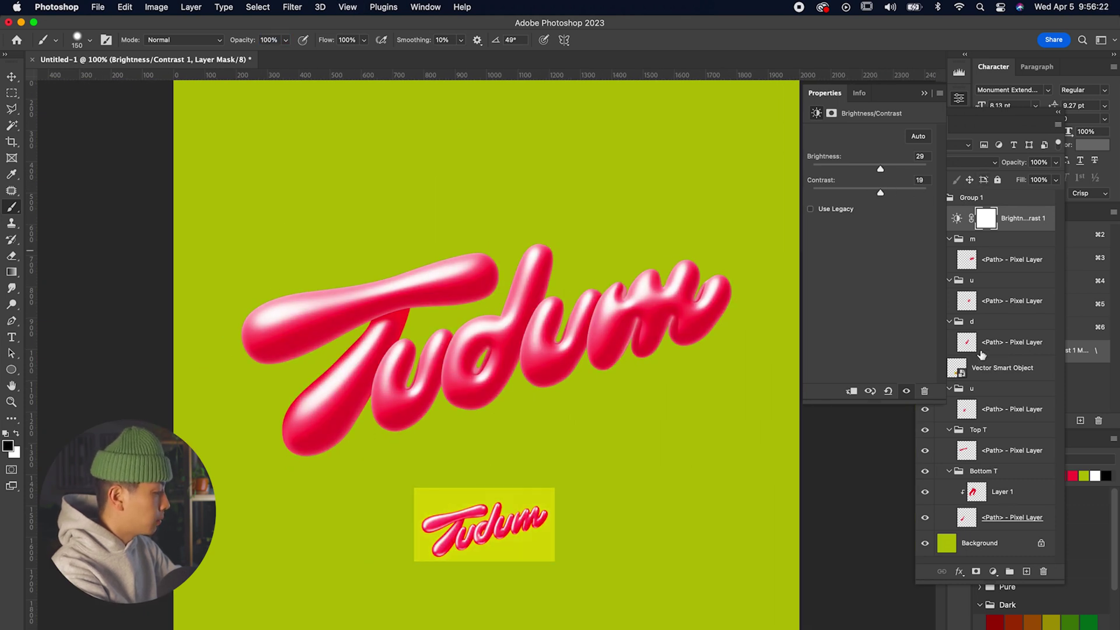
pyautogui.moveTo(905, 82); pyautogui.dragTo(843, 58)
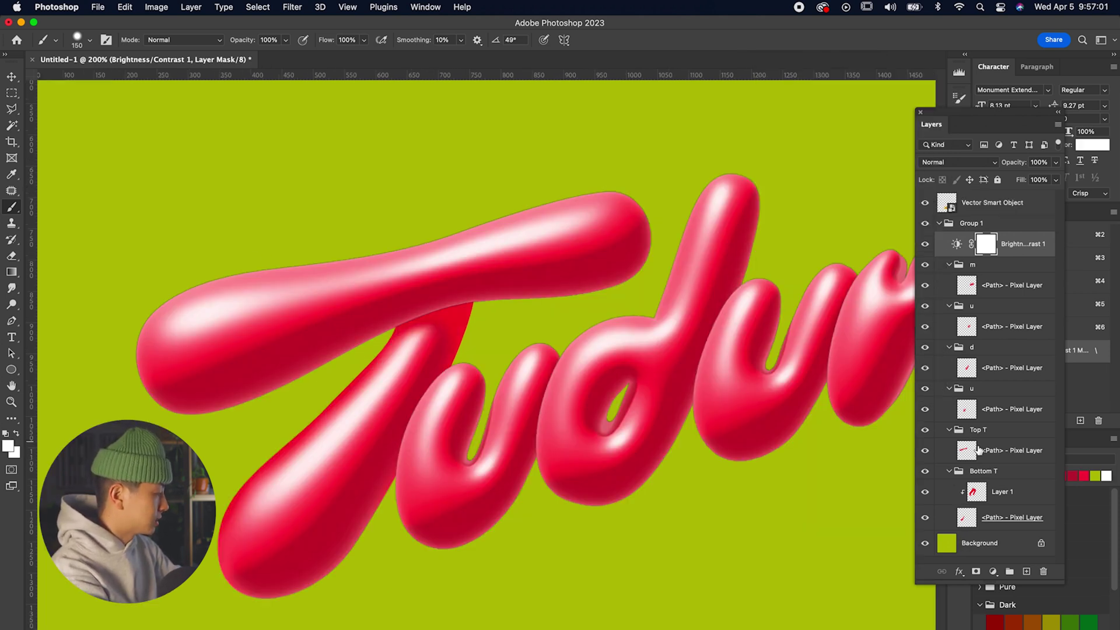
# Add a new shading layer clipped to the Top T shape layer.
pyautogui.click(979, 451)
pyautogui.click(1028, 572)
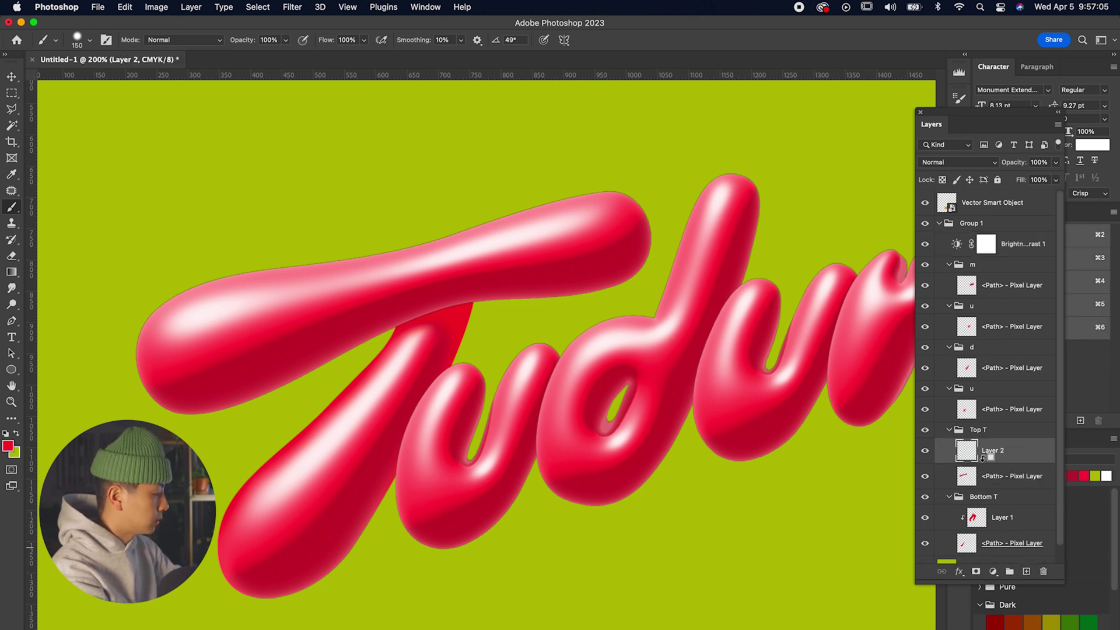
pyautogui.keyDown('alt'); pyautogui.click(983, 461); pyautogui.keyUp('alt')
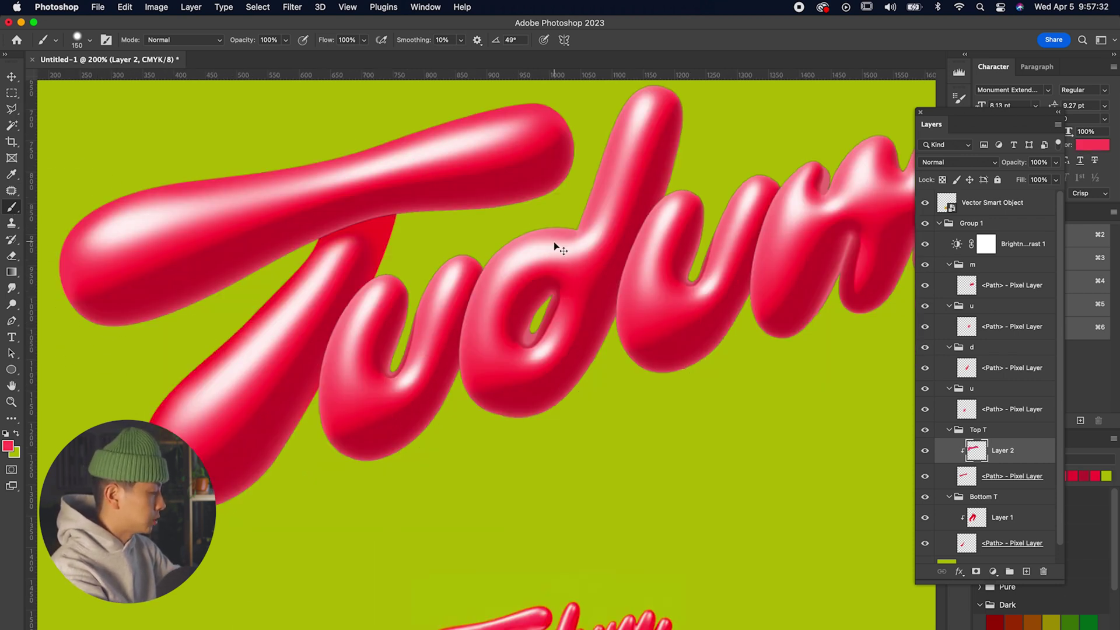
pyautogui.press('super+minus')
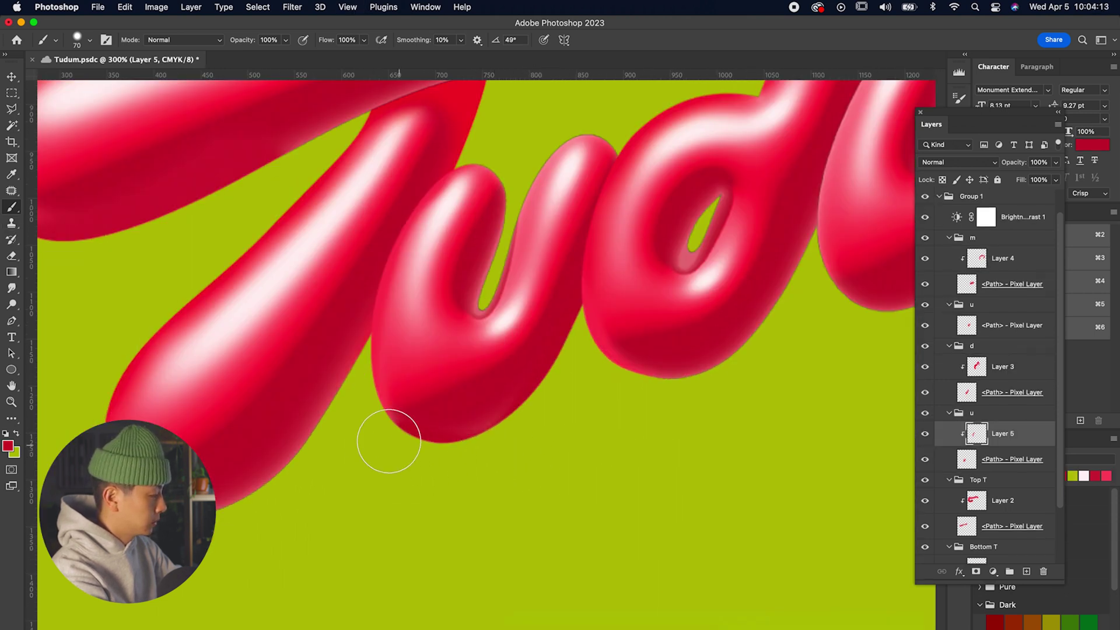
pyautogui.scroll(-5, 353, 370)
pyautogui.scroll(5, 353, 370)
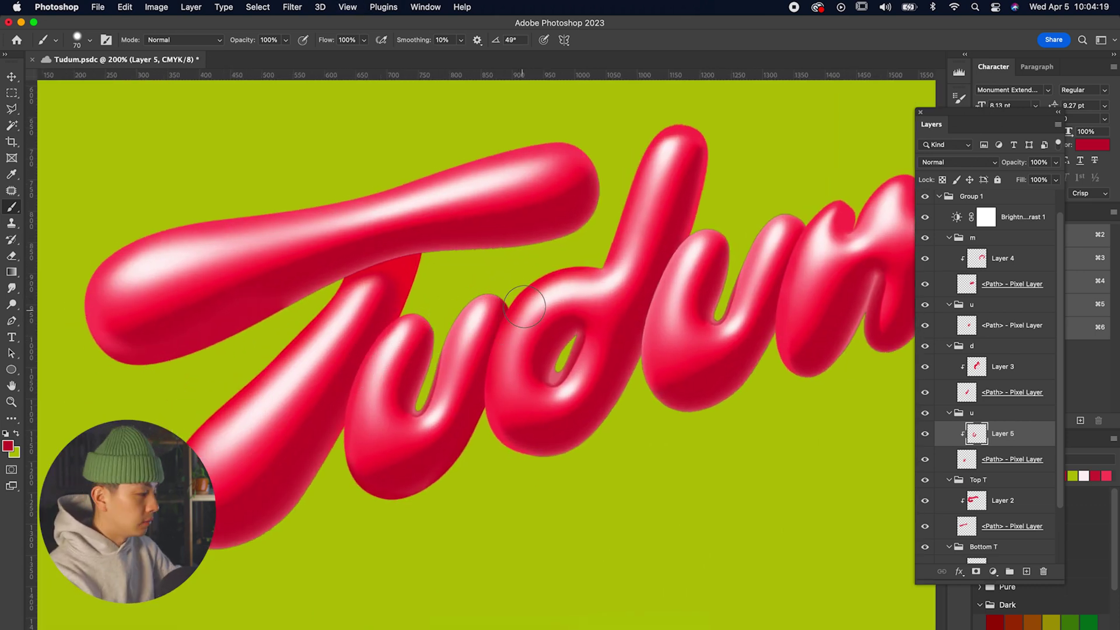
# Zoom in on the d, then add a Levels adjustment with midtones 1.18 and white 228.
pyautogui.press('super+minus')
pyautogui.press('super+minus')
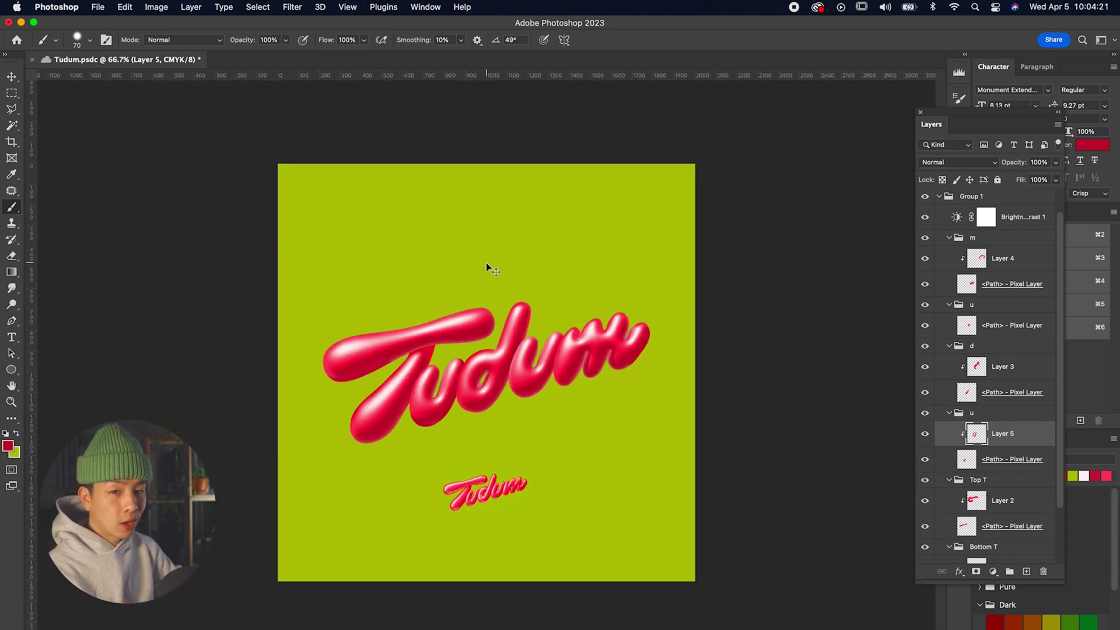
pyautogui.press('super+plus')
pyautogui.press('super+plus')
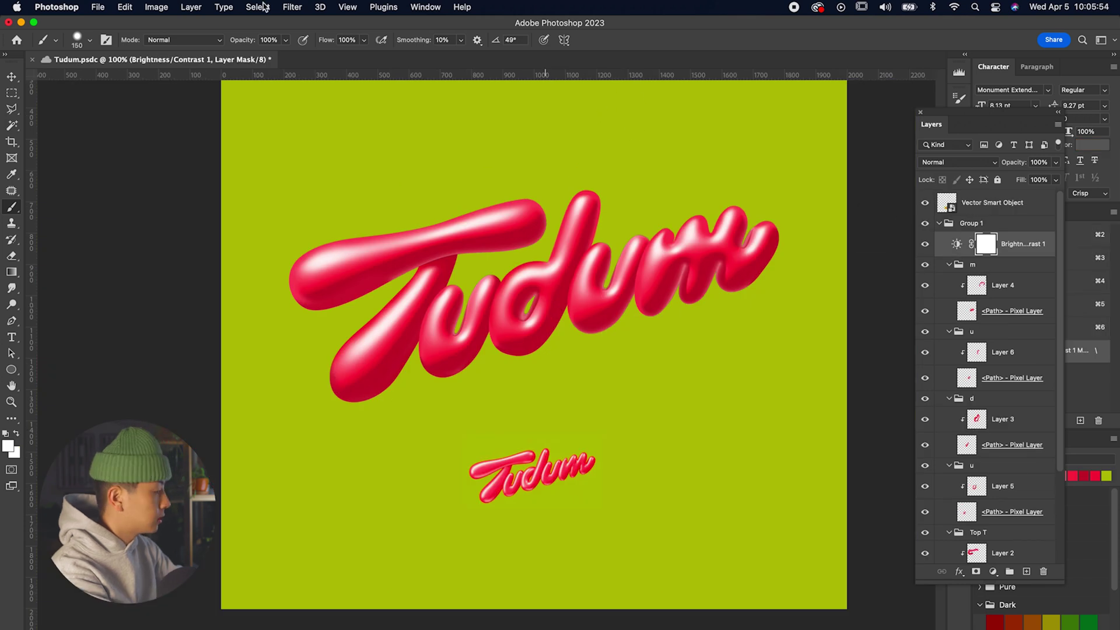
pyautogui.click(192, 7)
pyautogui.moveTo(229, 171)
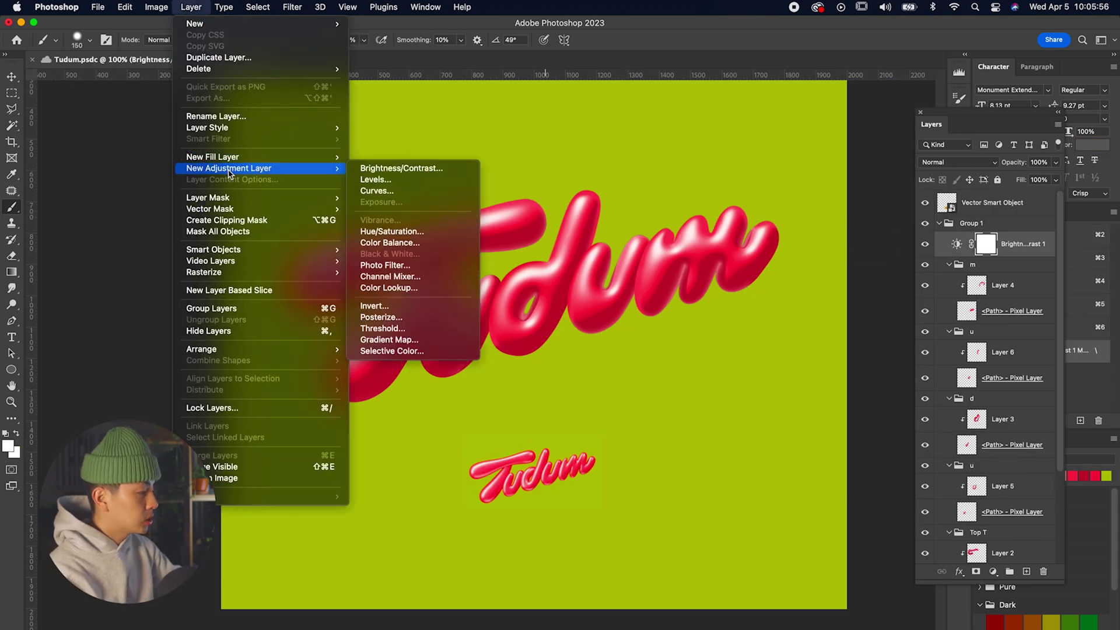
pyautogui.click(379, 179)
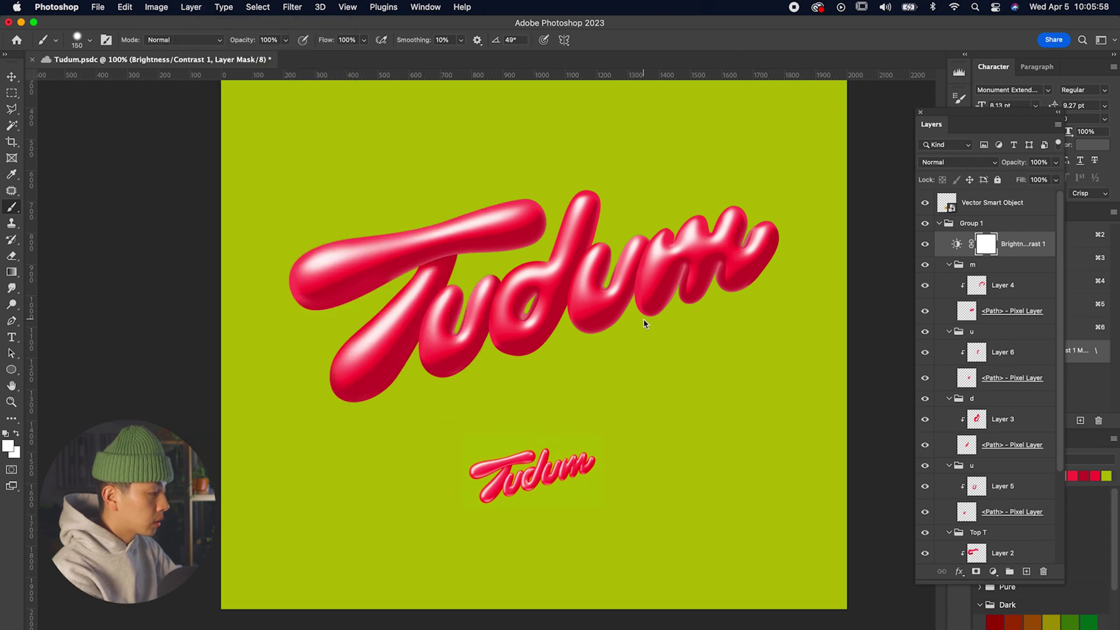
pyautogui.click(671, 320)
pyautogui.moveTo(820, 205)
pyautogui.mouseDown()
pyautogui.moveTo(829, 205)
pyautogui.moveTo(808, 204)
pyautogui.mouseUp()
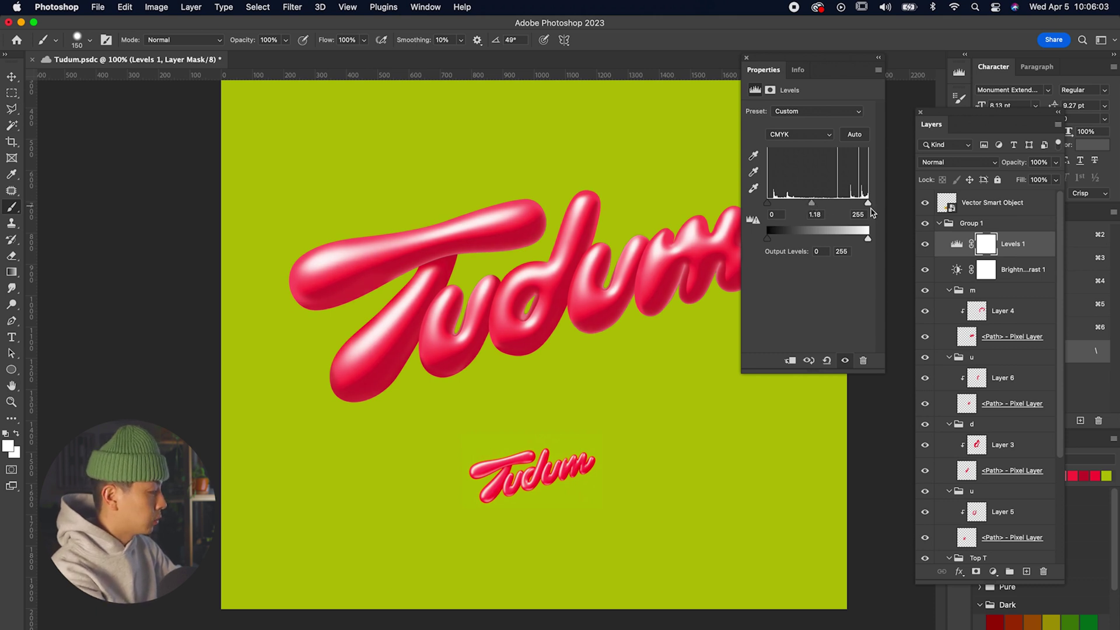
pyautogui.moveTo(869, 205); pyautogui.dragTo(860, 206)
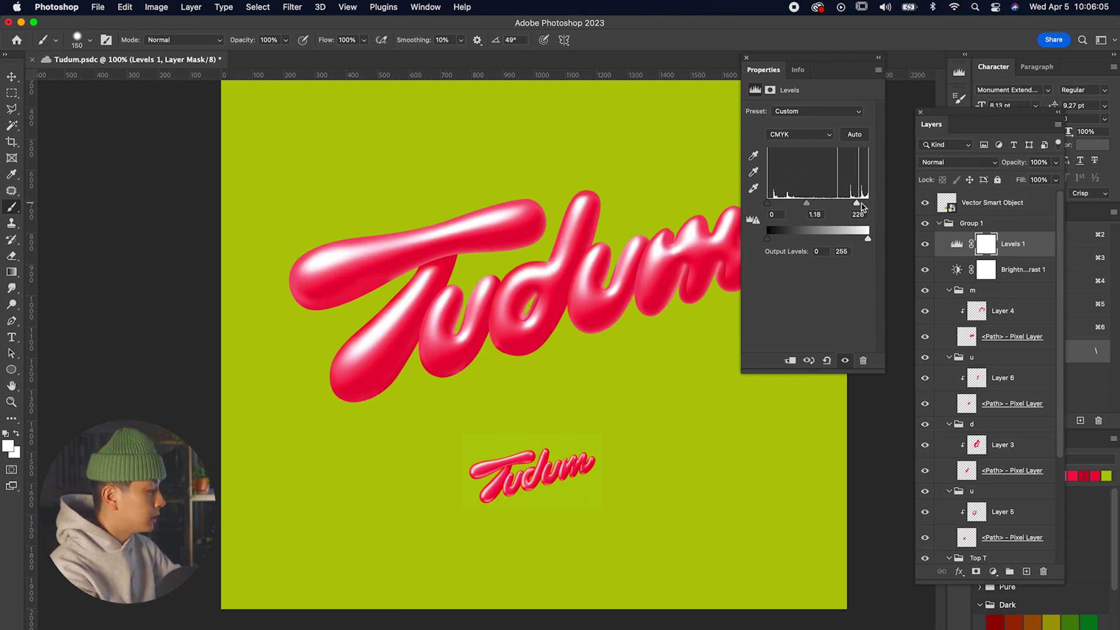